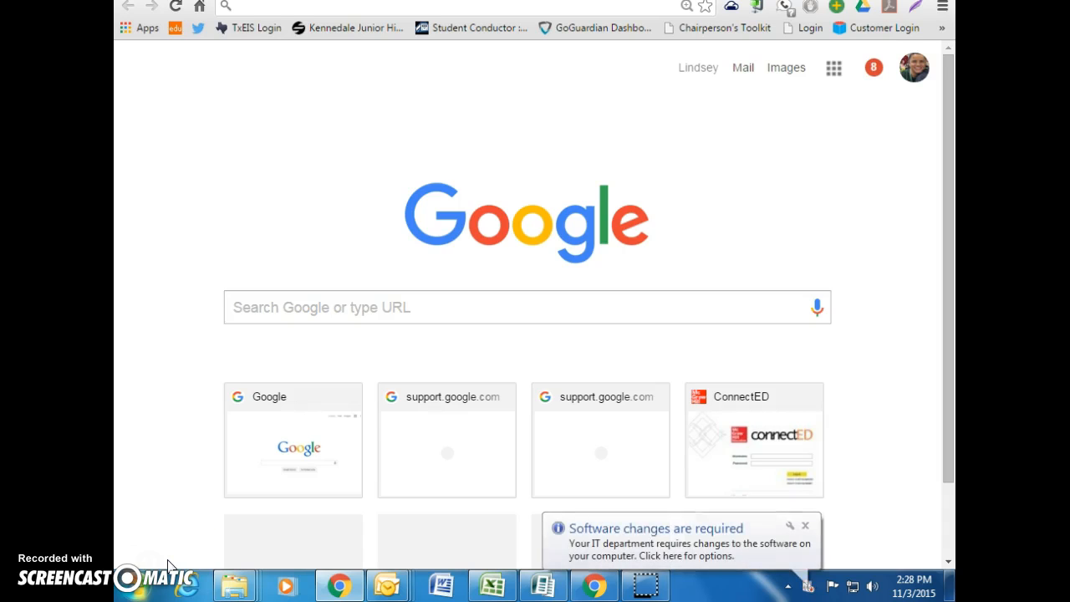
# Create a new blank Google Doc from the Google Drive Quick Create extension
pyautogui.click(865, 10)
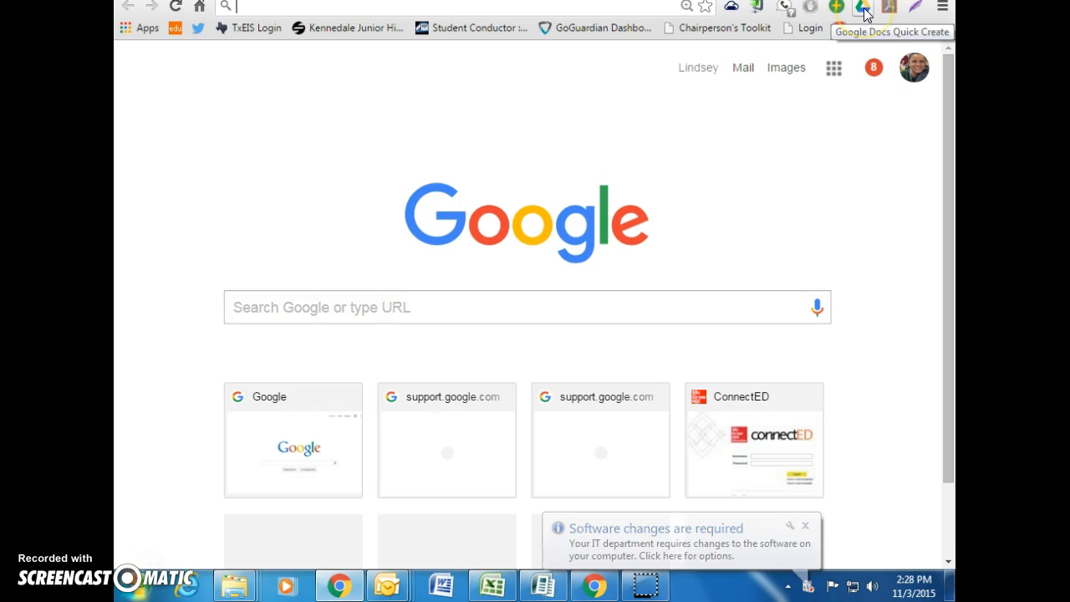
pyautogui.click(864, 11)
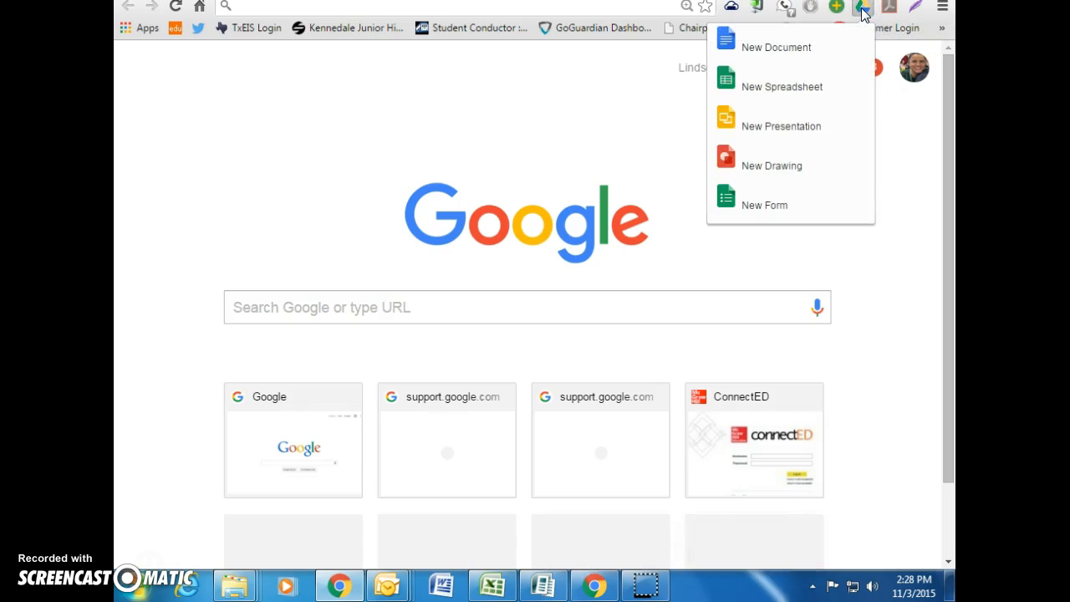
pyautogui.click(824, 65)
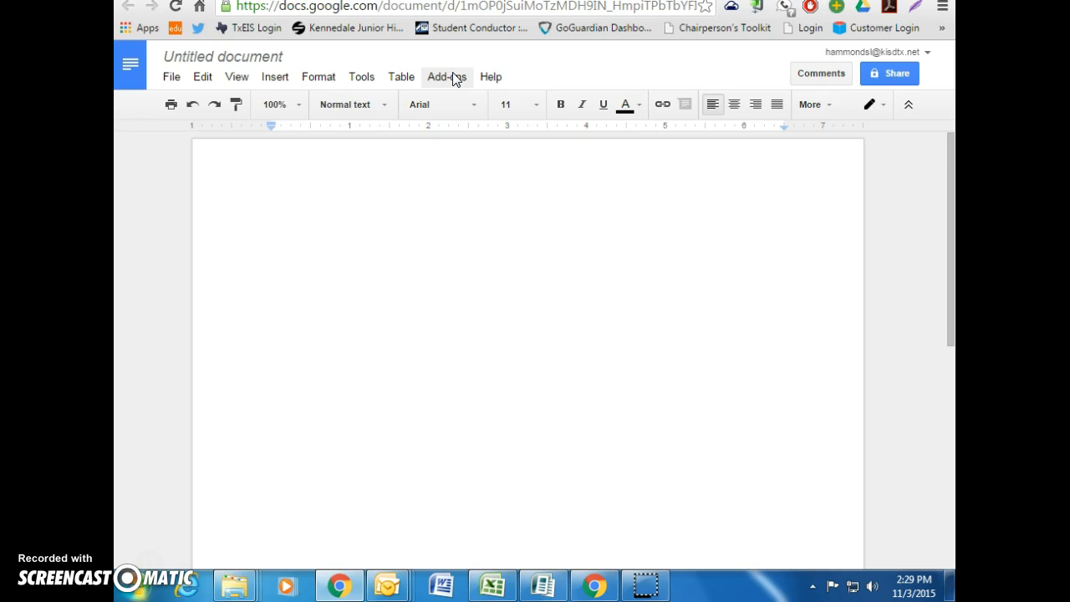
pyautogui.click(456, 78)
pyautogui.click(473, 224)
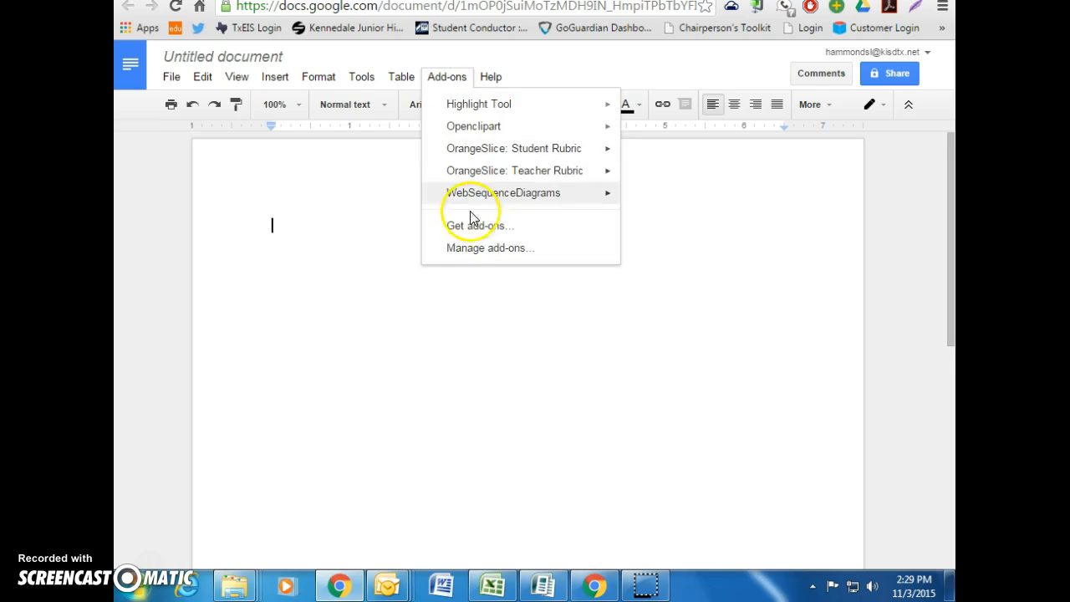
pyautogui.click(511, 234)
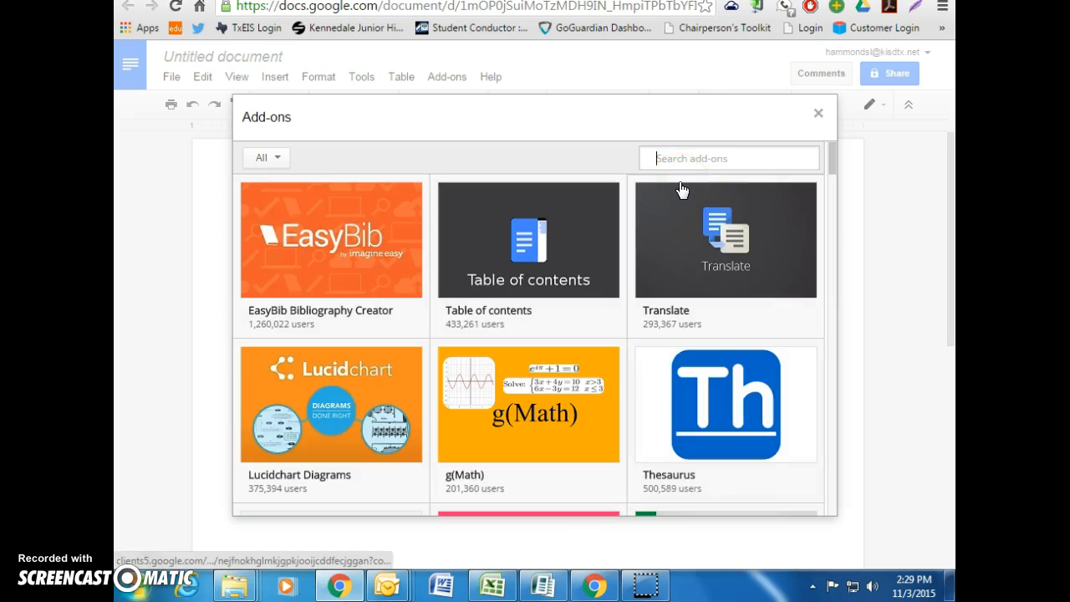
pyautogui.write('orangesli')
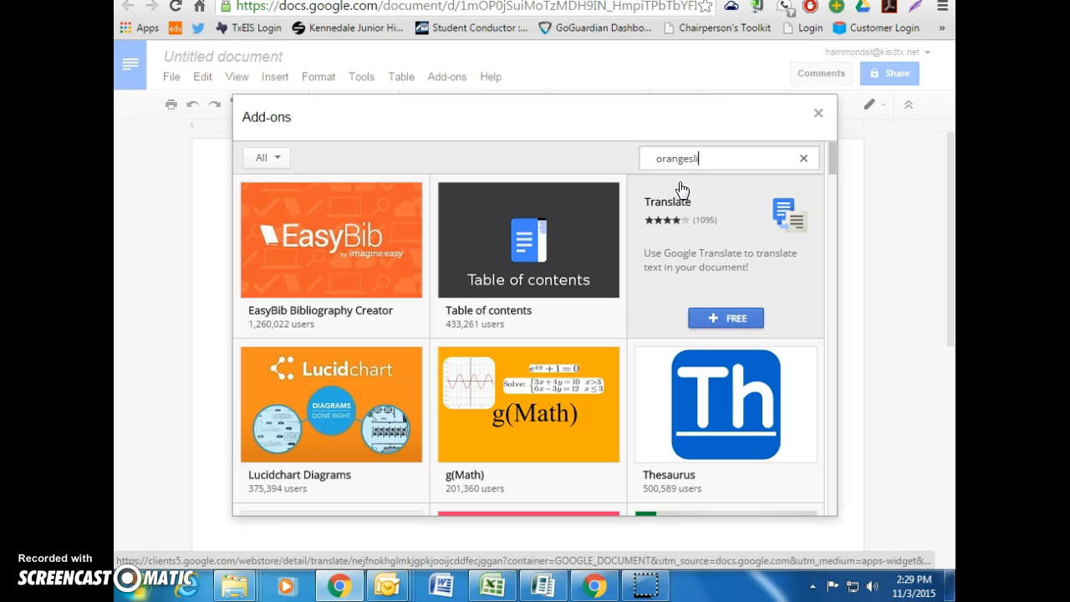
pyautogui.write('ce')
pyautogui.press('Return')
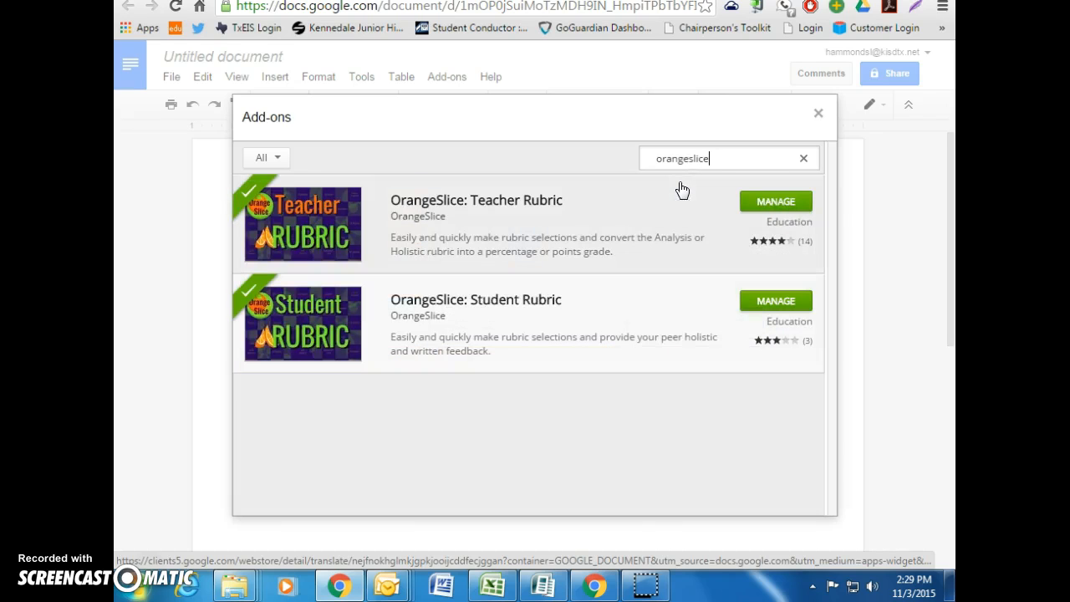
pyautogui.click(652, 201)
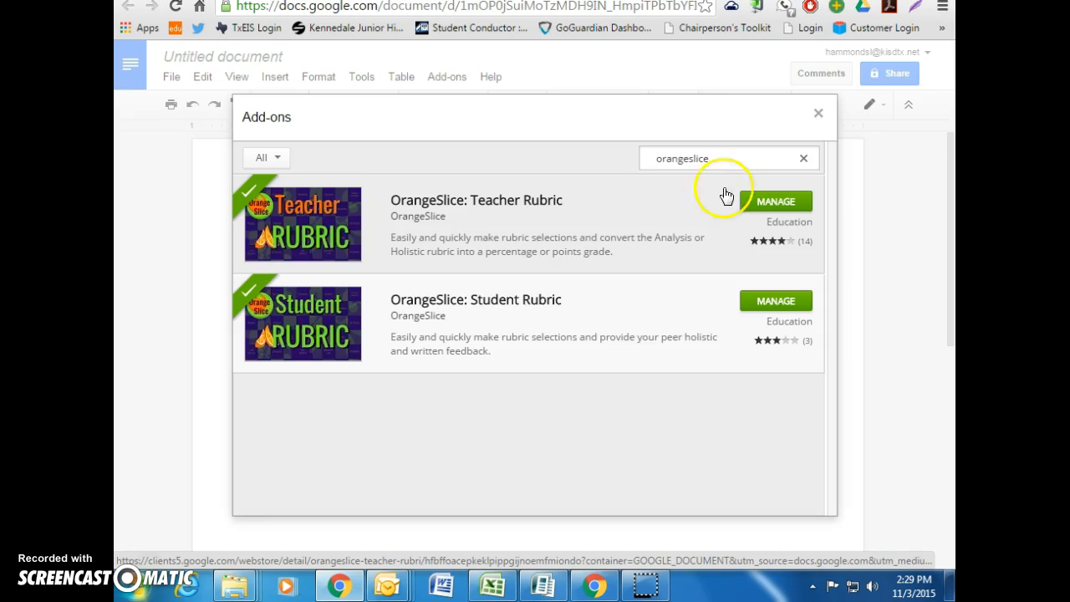
pyautogui.click(819, 113)
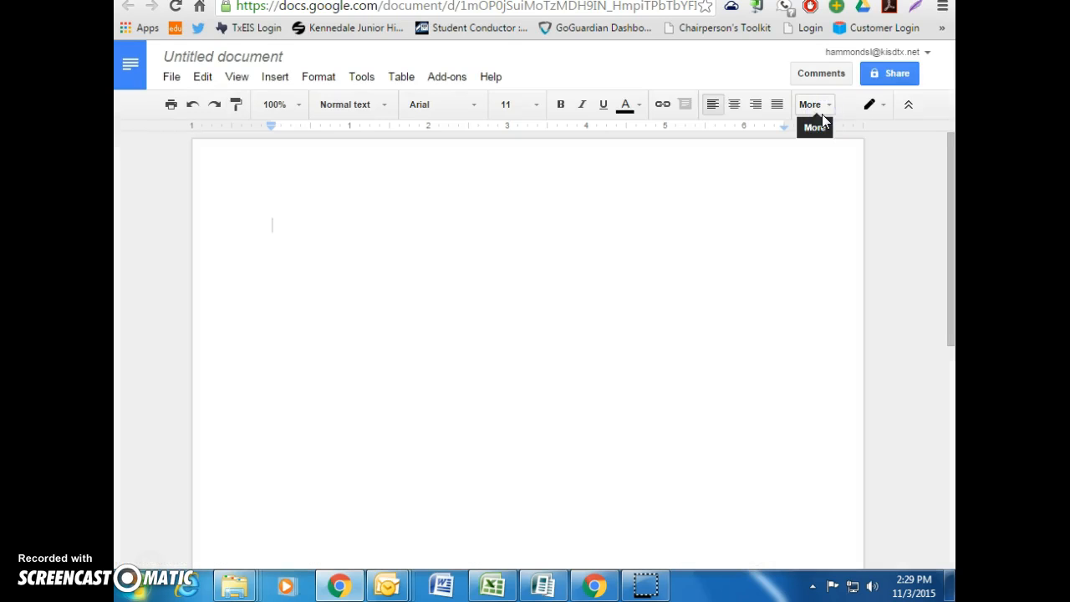
# Run OrangeSlice: Teacher Rubric > Score Rubric, dismissing the error banner and retrying it
pyautogui.click(457, 78)
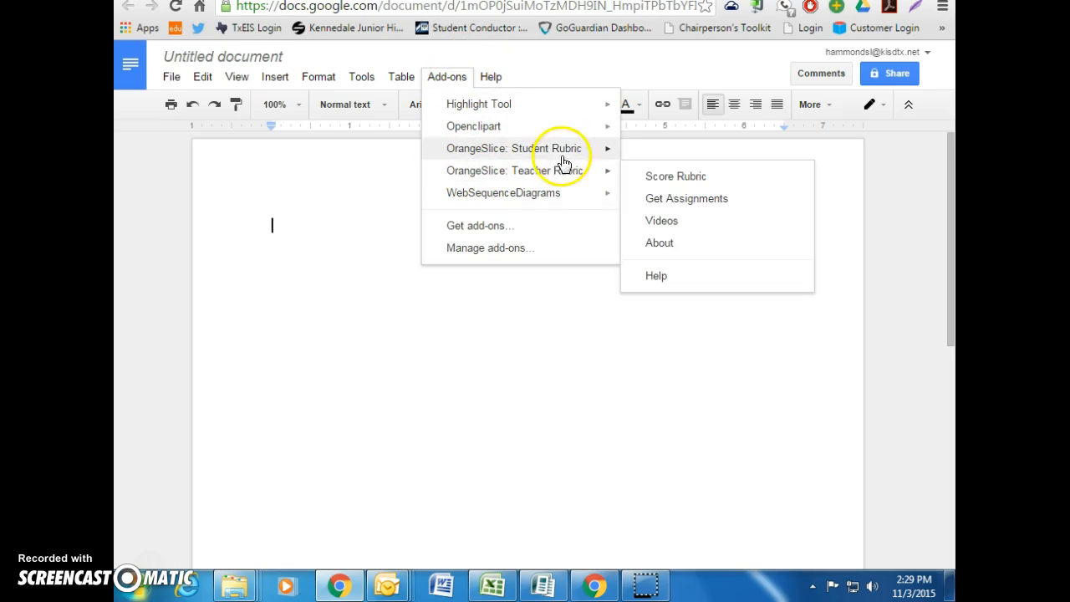
pyautogui.moveTo(568, 158)
pyautogui.moveTo(572, 180)
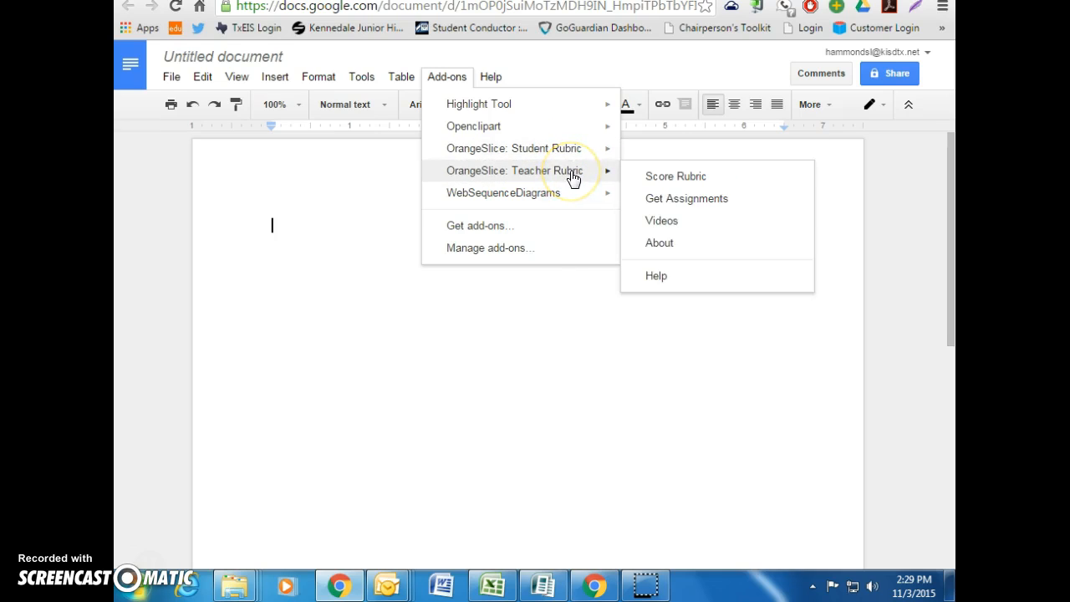
pyautogui.click(713, 178)
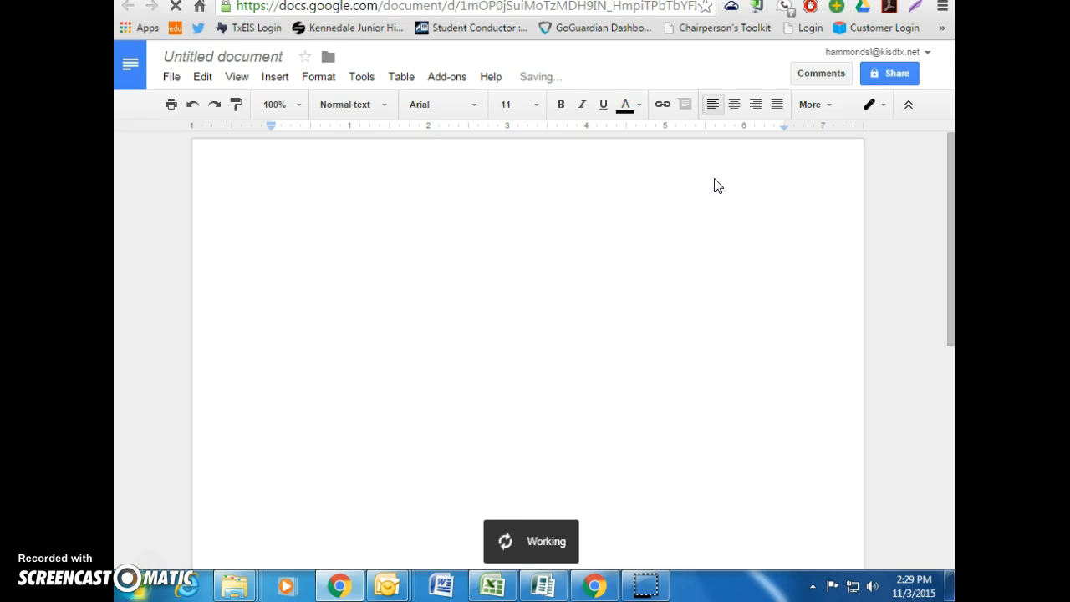
pyautogui.click(736, 71)
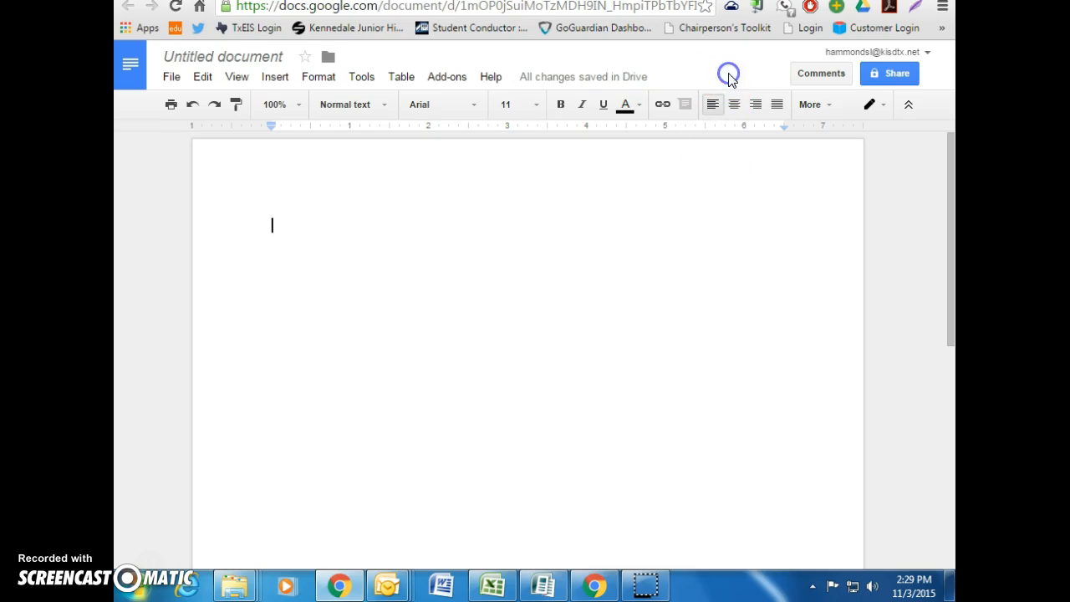
pyautogui.click(441, 76)
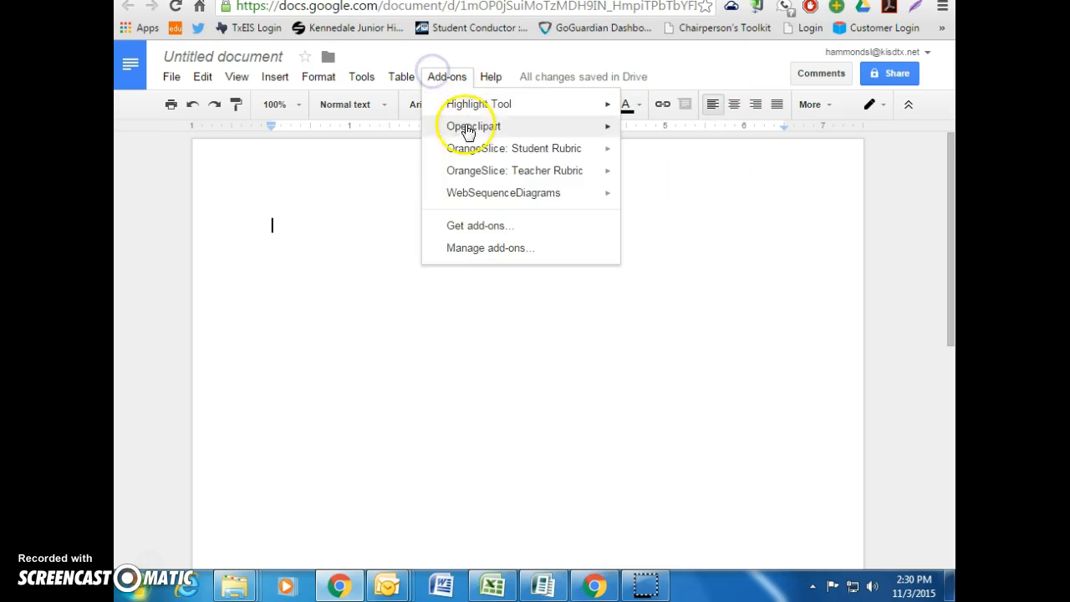
pyautogui.click(588, 183)
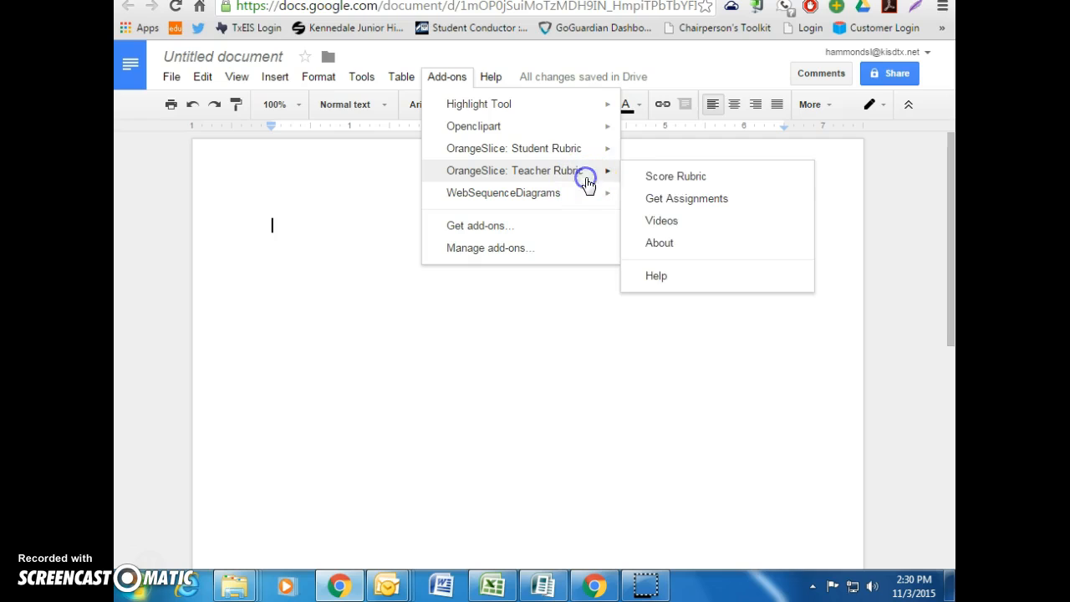
pyautogui.click(676, 175)
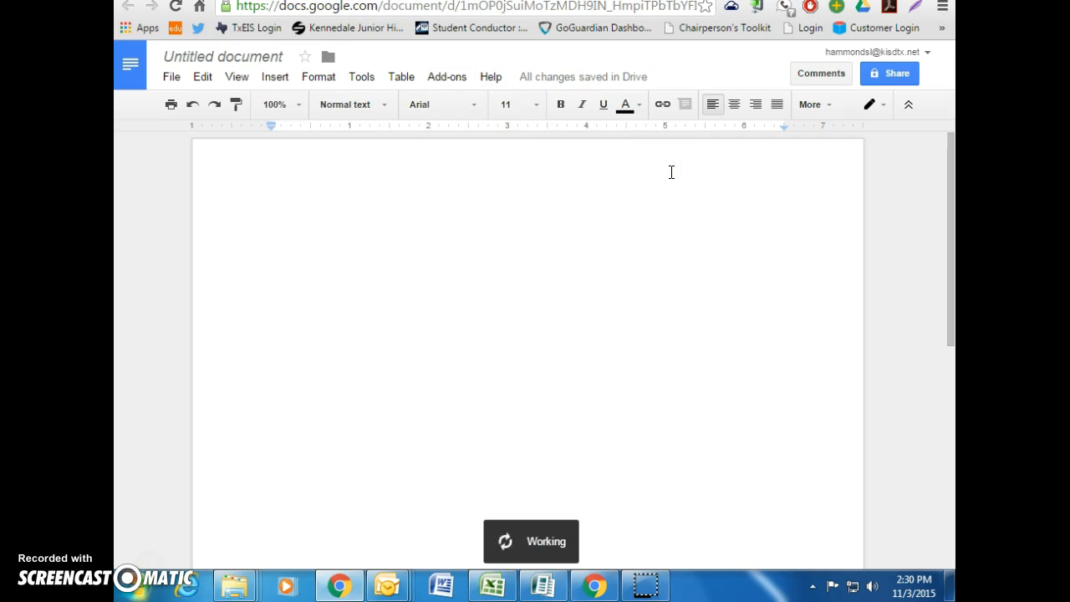
# Set Performance Level Progression to 'Ascending, ...C, B, A' in the OrangeSlice sidebar
pyautogui.click(655, 167)
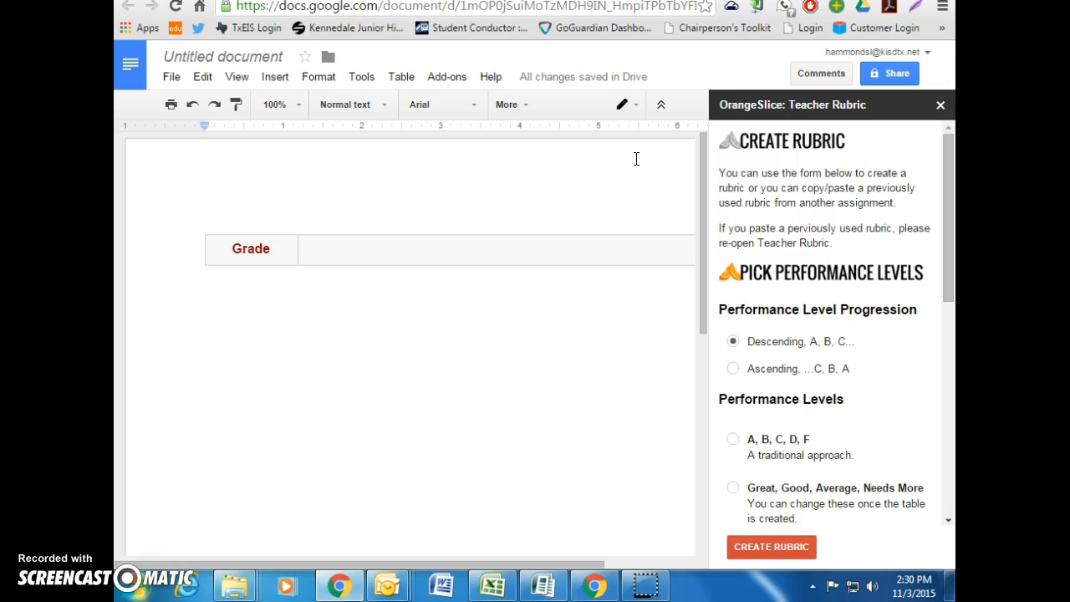
pyautogui.moveTo(947, 162); pyautogui.dragTo(947, 194)
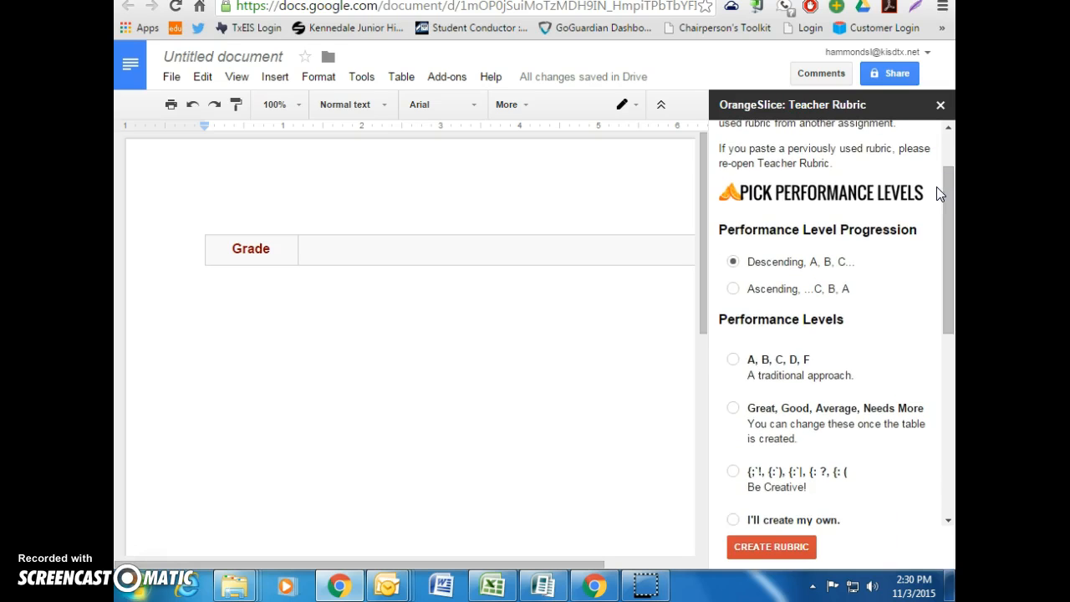
pyautogui.click(734, 291)
pyautogui.click(734, 290)
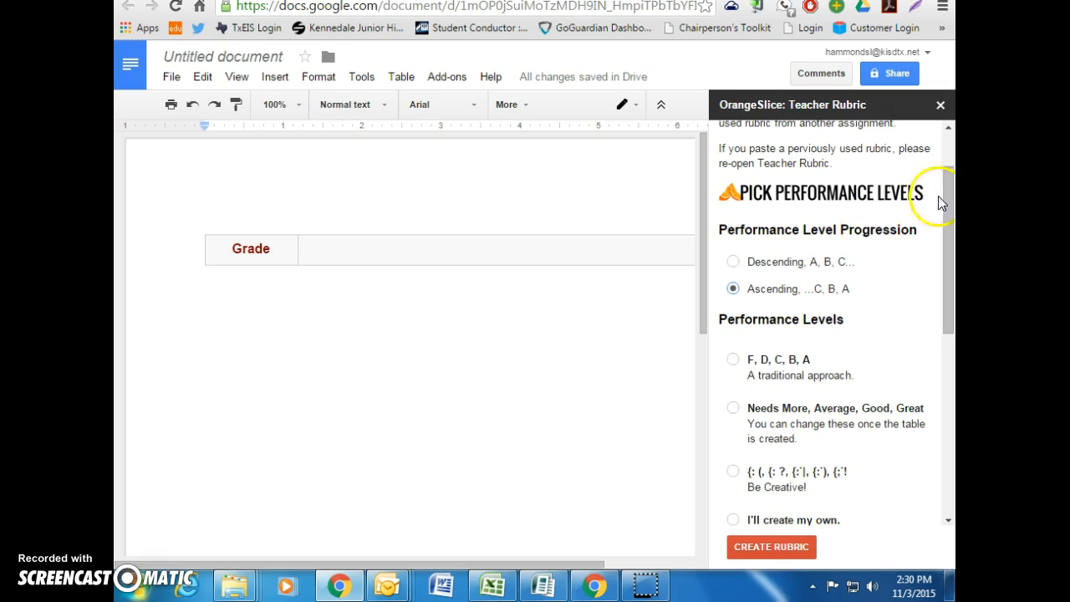
pyautogui.moveTo(947, 187); pyautogui.dragTo(948, 232)
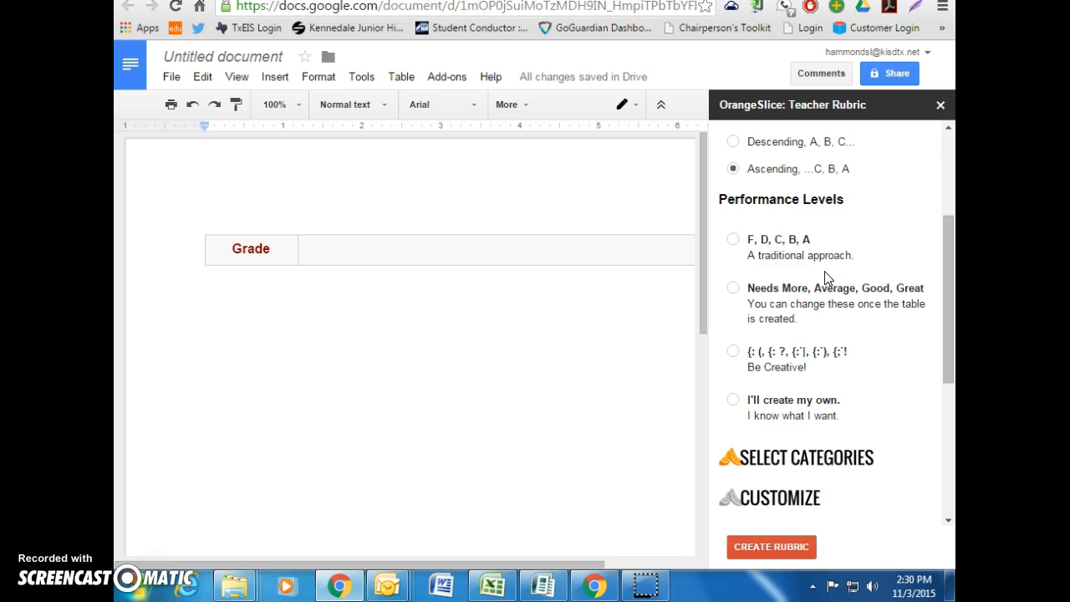
# Choose 'I'll create my own' levels and check Ideas, Sentence Fluency, Vocabulary, Organization and 'I got this one!'
pyautogui.click(734, 401)
pyautogui.moveTo(949, 249); pyautogui.dragTo(949, 262)
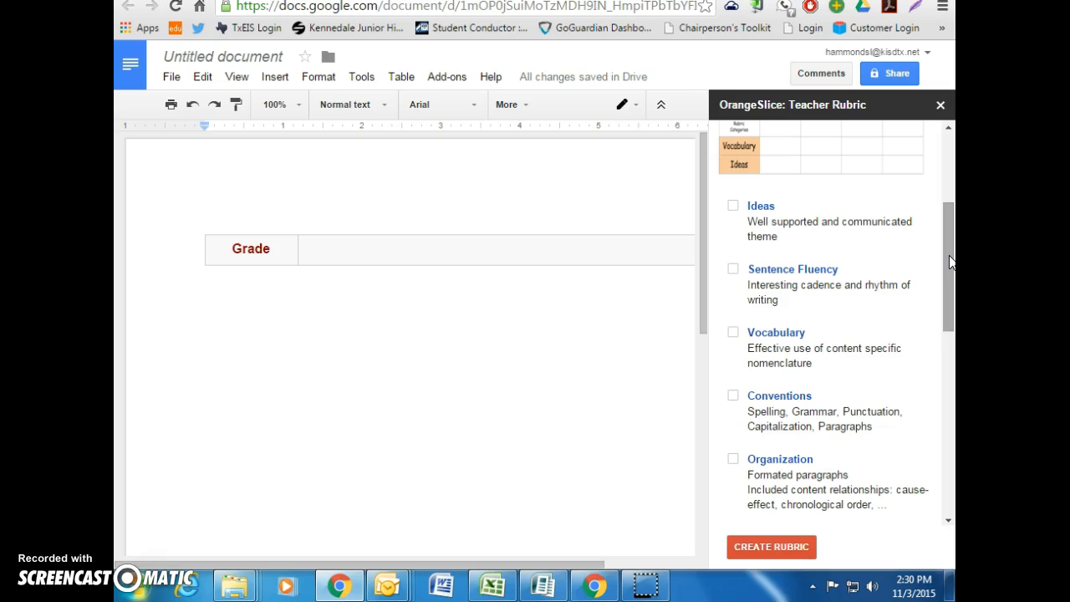
pyautogui.click(734, 207)
pyautogui.click(731, 270)
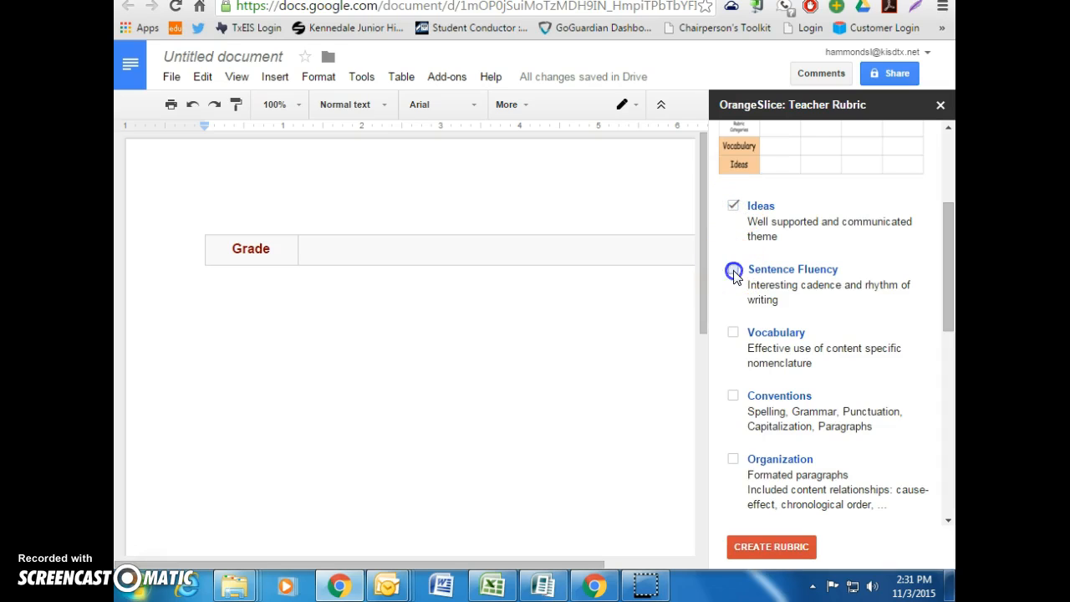
pyautogui.click(733, 333)
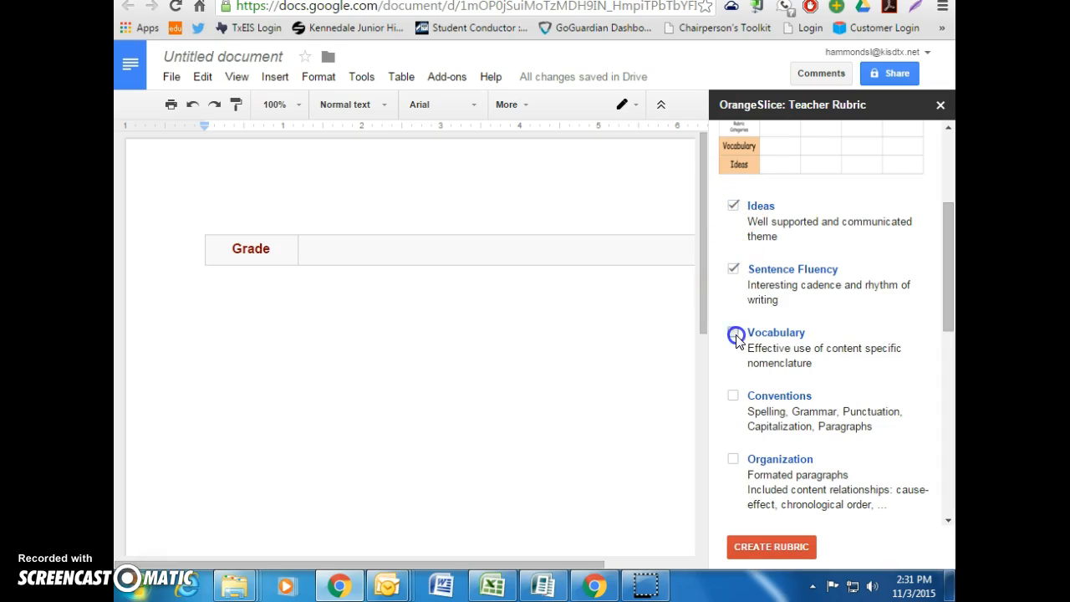
pyautogui.click(733, 460)
pyautogui.moveTo(945, 262); pyautogui.dragTo(943, 364)
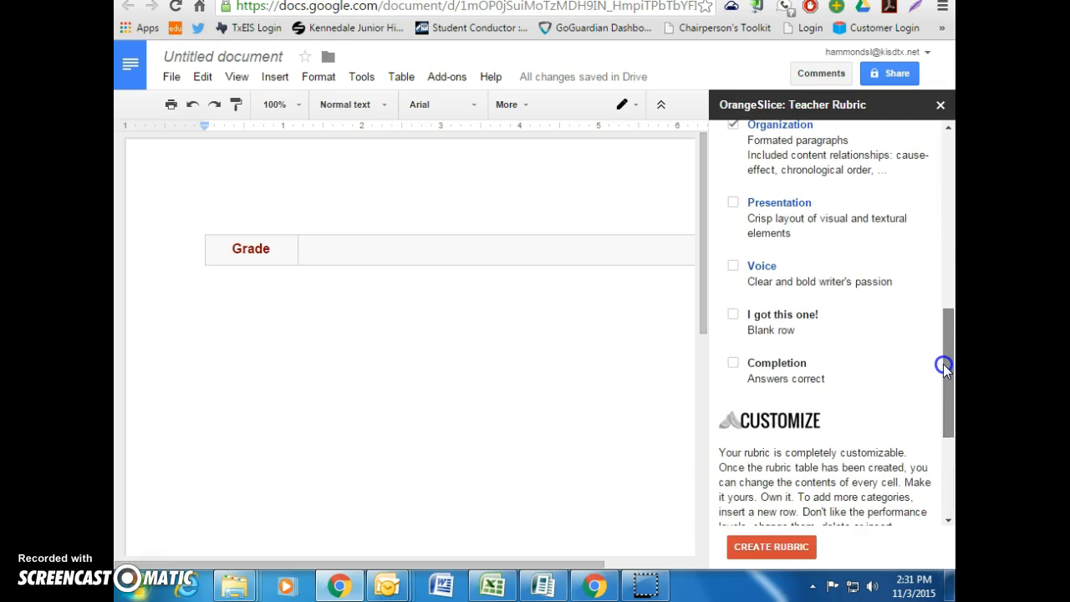
pyautogui.click(734, 318)
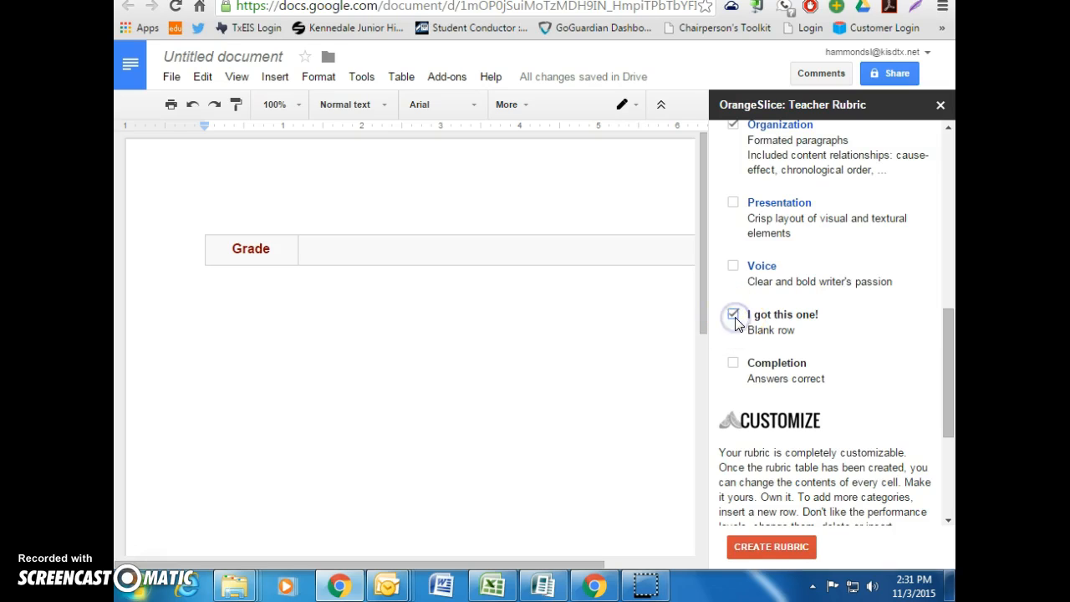
pyautogui.moveTo(942, 328); pyautogui.dragTo(931, 425)
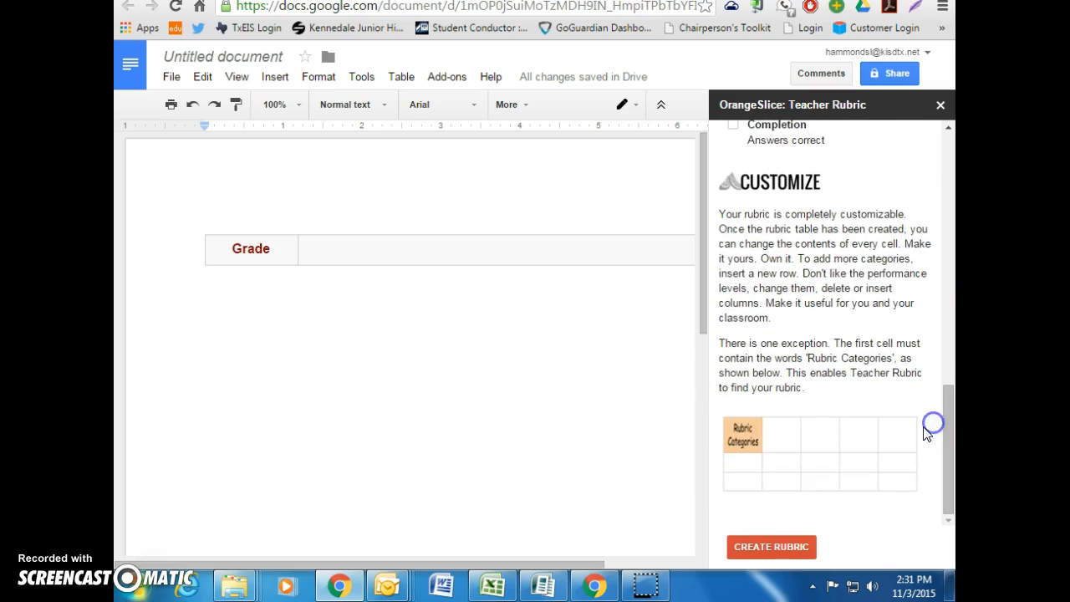
# Create the rubric table and scroll the document sideways to view its Ideas and Sentence Fluency rows
pyautogui.click(802, 547)
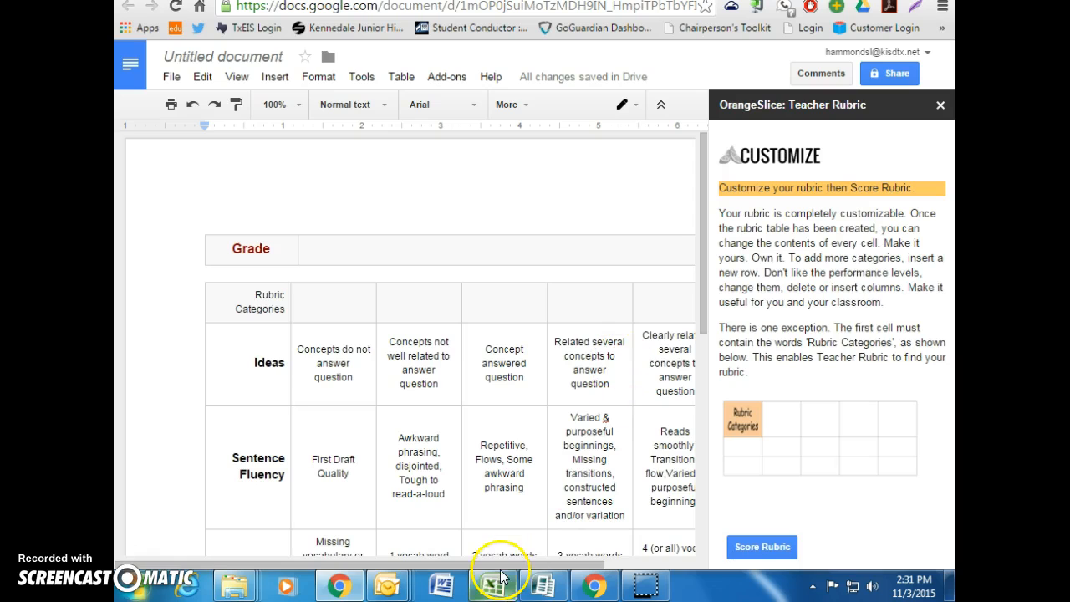
pyautogui.moveTo(503, 558); pyautogui.dragTo(535, 560)
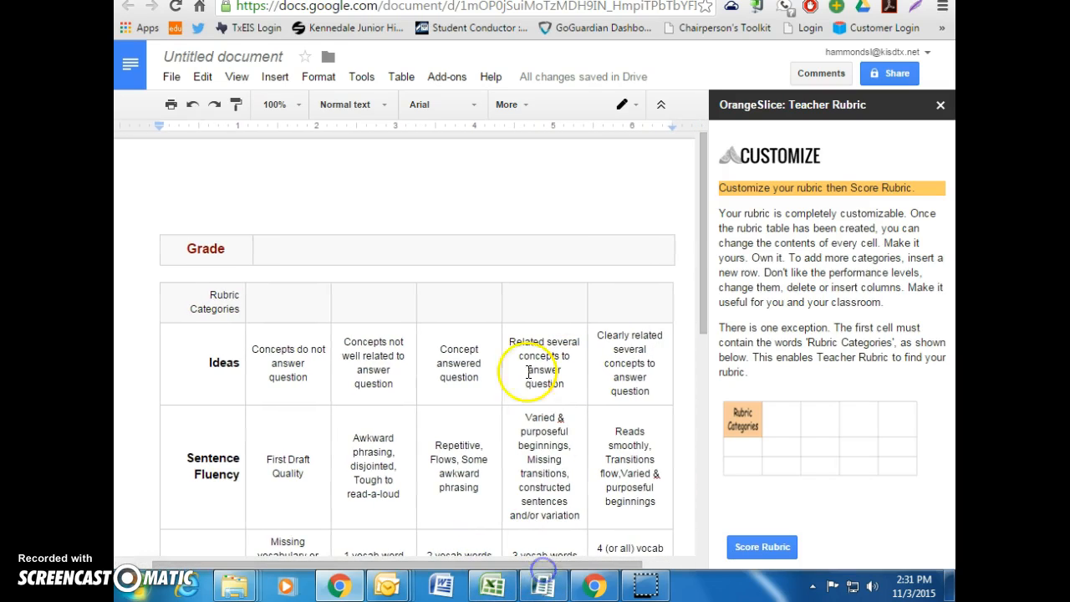
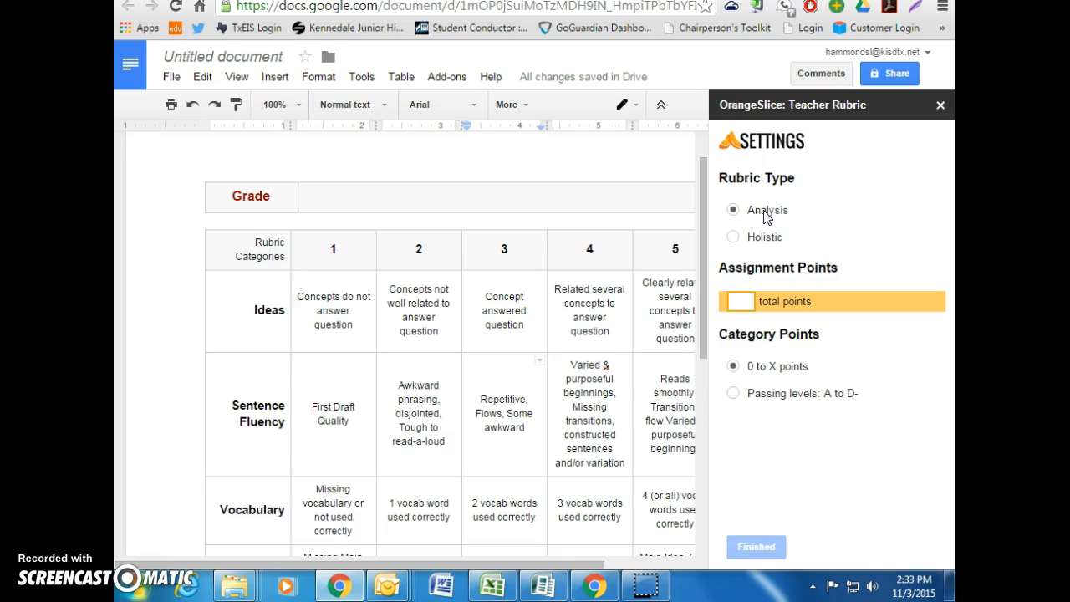
# Keep Analysis as the rubric type and scroll through the 1–5 rubric table
pyautogui.click(766, 214)
pyautogui.click(507, 262)
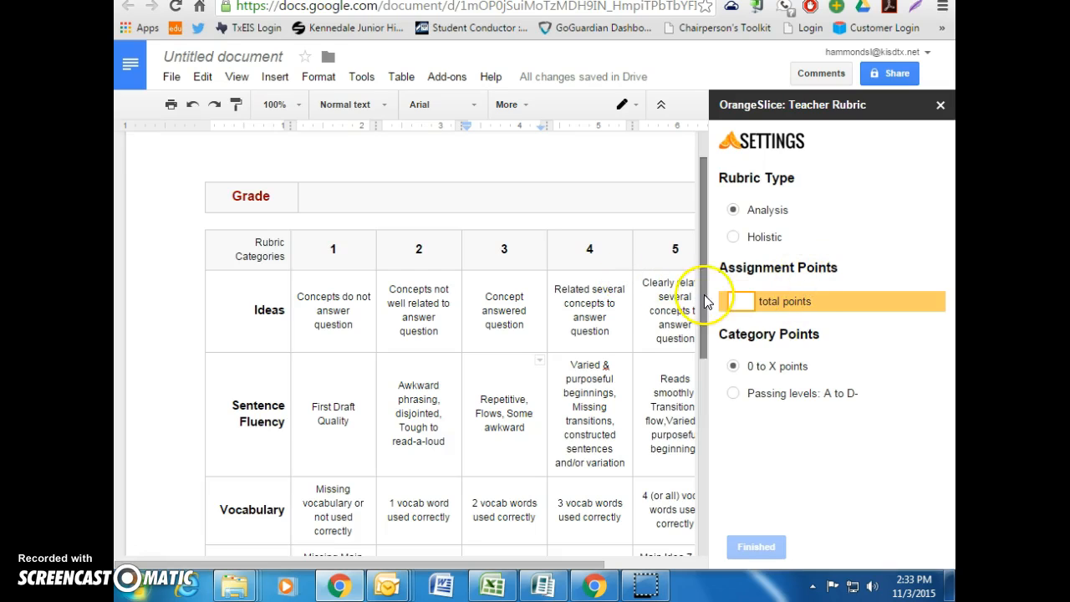
pyautogui.moveTo(704, 287); pyautogui.dragTo(700, 294)
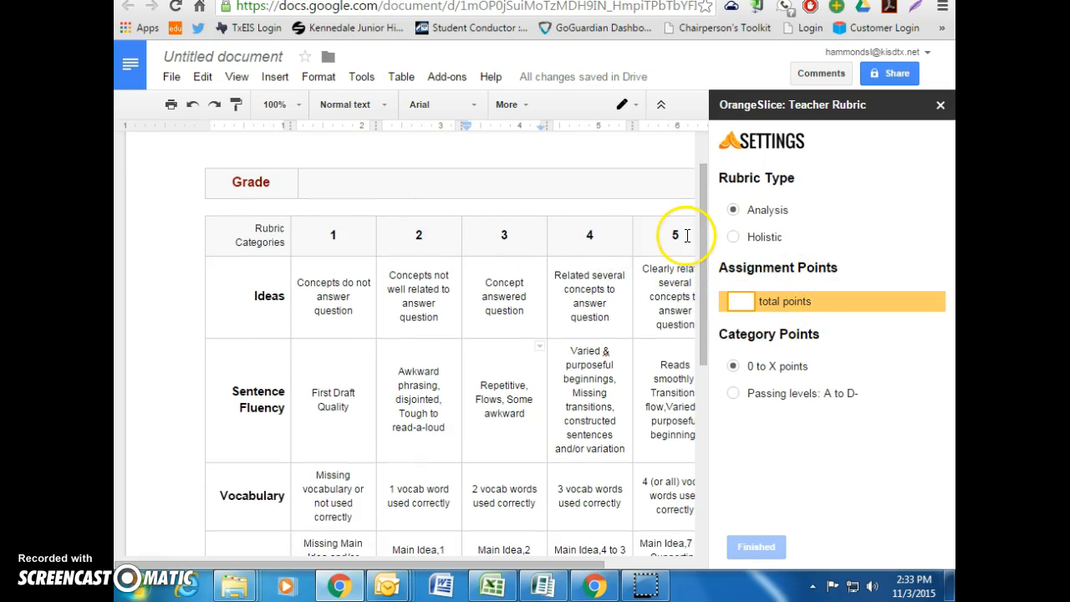
pyautogui.moveTo(707, 227); pyautogui.dragTo(700, 283)
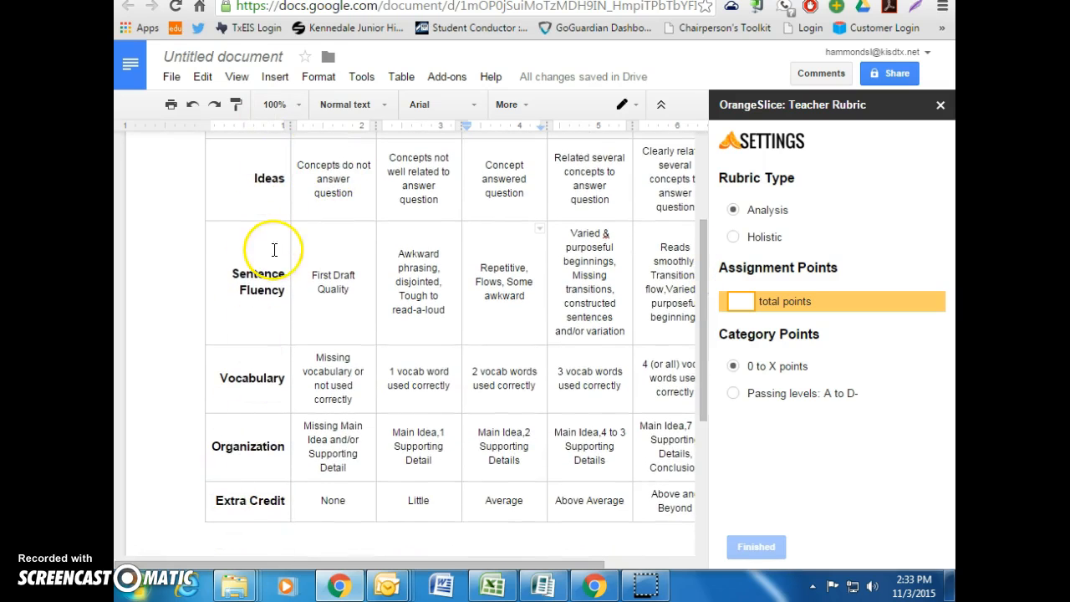
# Set total points to 25 so each category scores 0 to 5, then finish the settings
pyautogui.click(739, 304)
pyautogui.write('35')
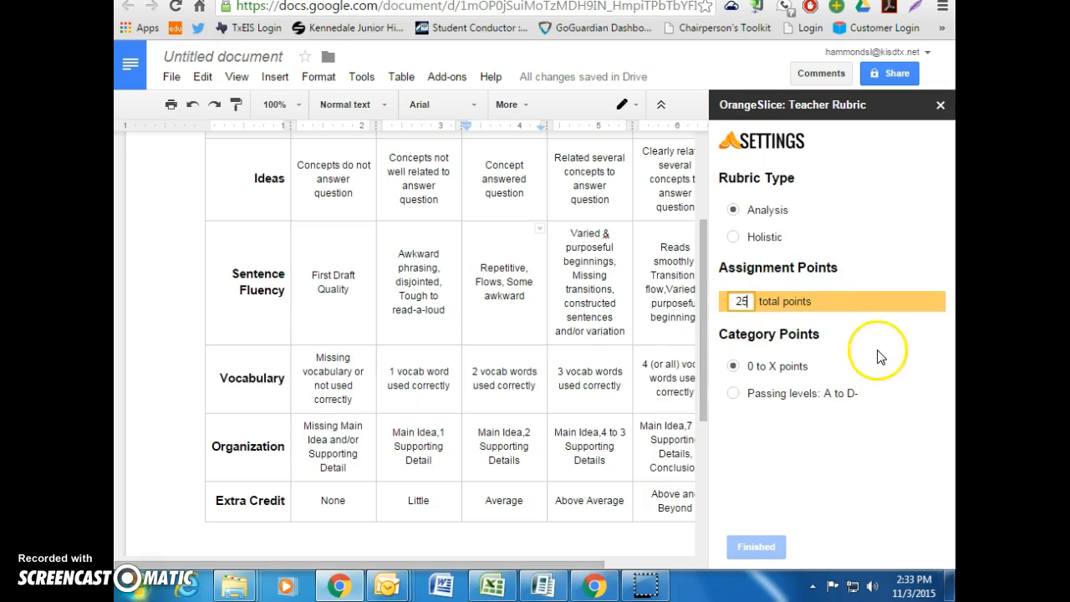
pyautogui.click(876, 351)
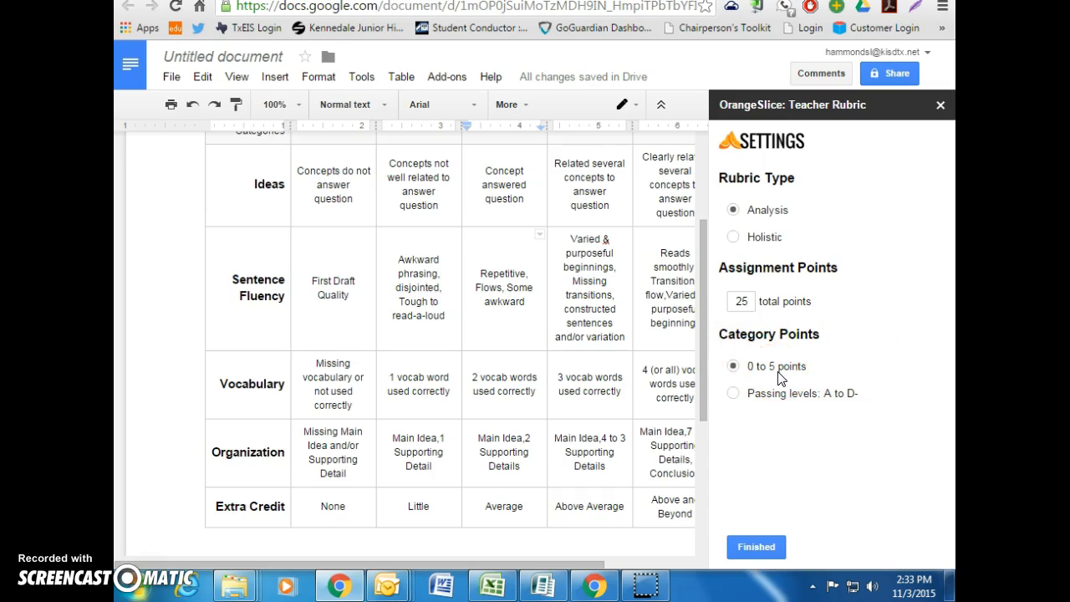
pyautogui.click(756, 548)
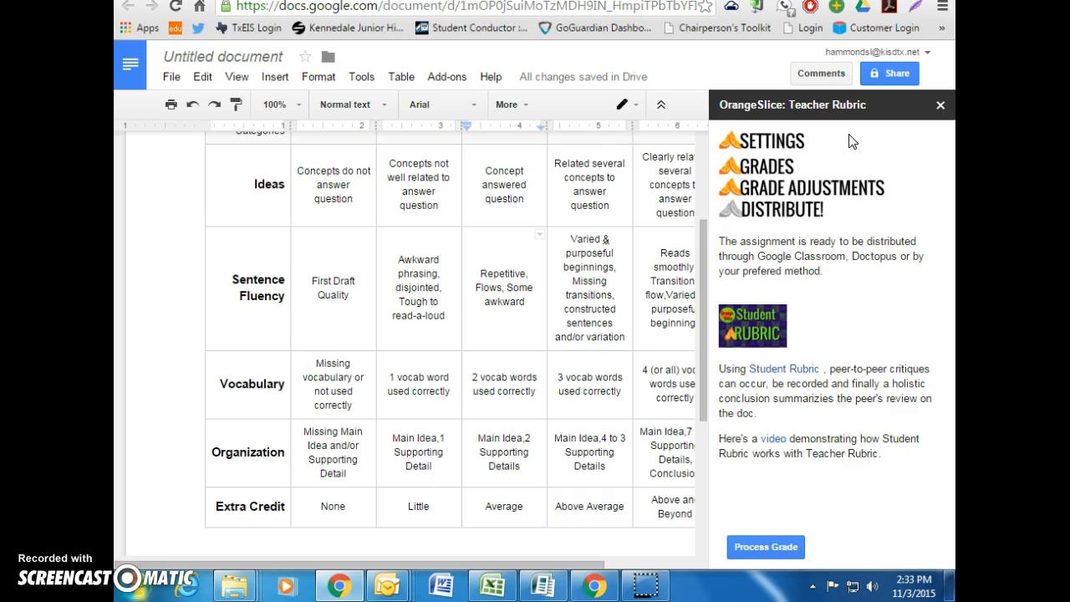
# Rename the untitled document to 'Orangeslice'
pyautogui.click(279, 56)
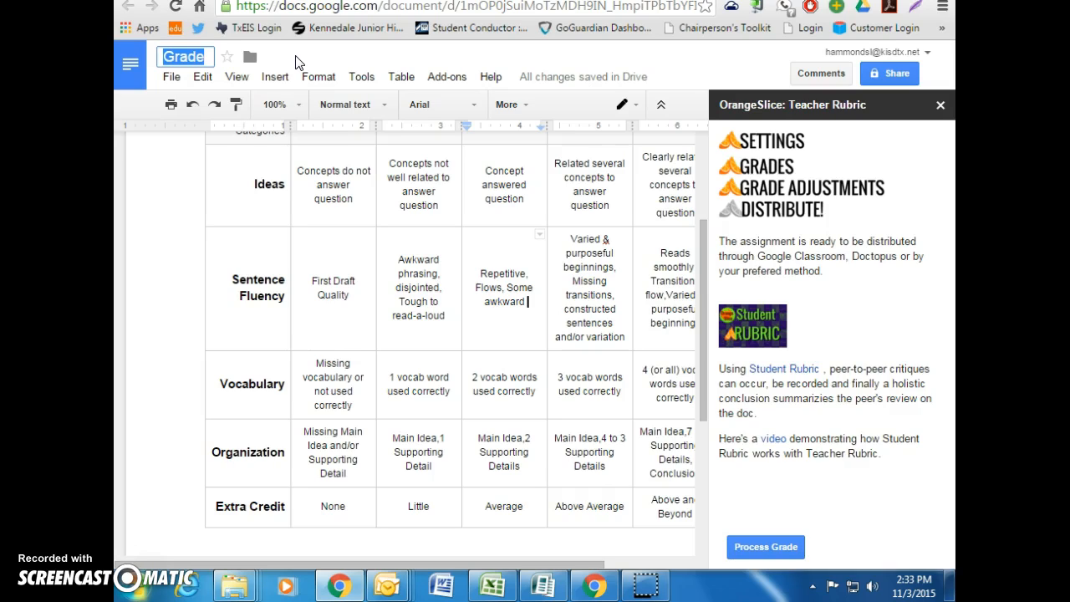
pyautogui.write('Orangeslice')
pyautogui.click(294, 58)
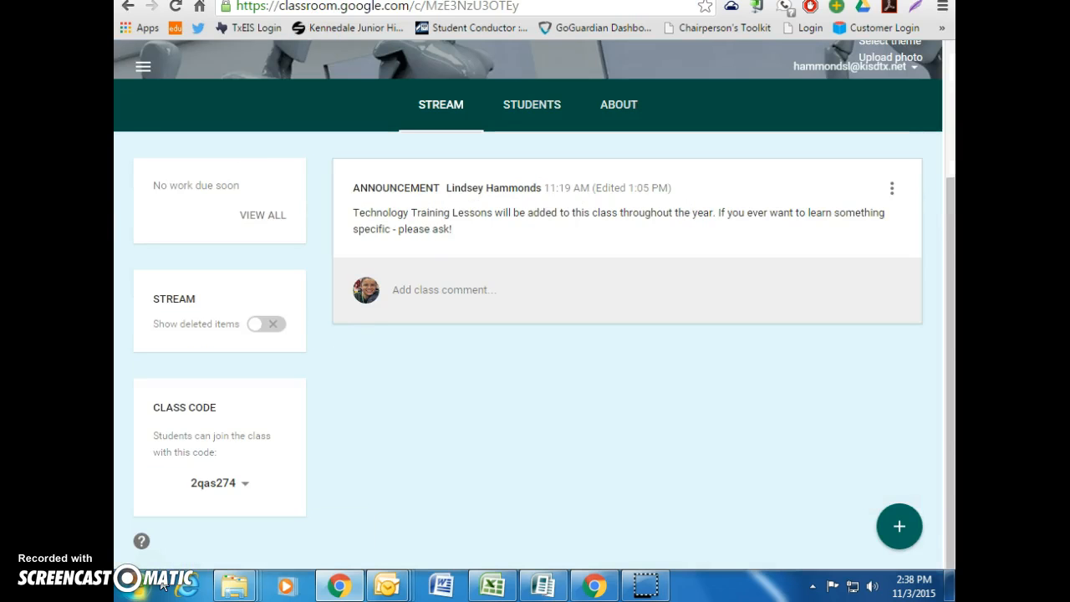
# Create an assignment titled 'OrangeSlice' with the pasted add-on description, ready to attach from Drive
pyautogui.click(901, 529)
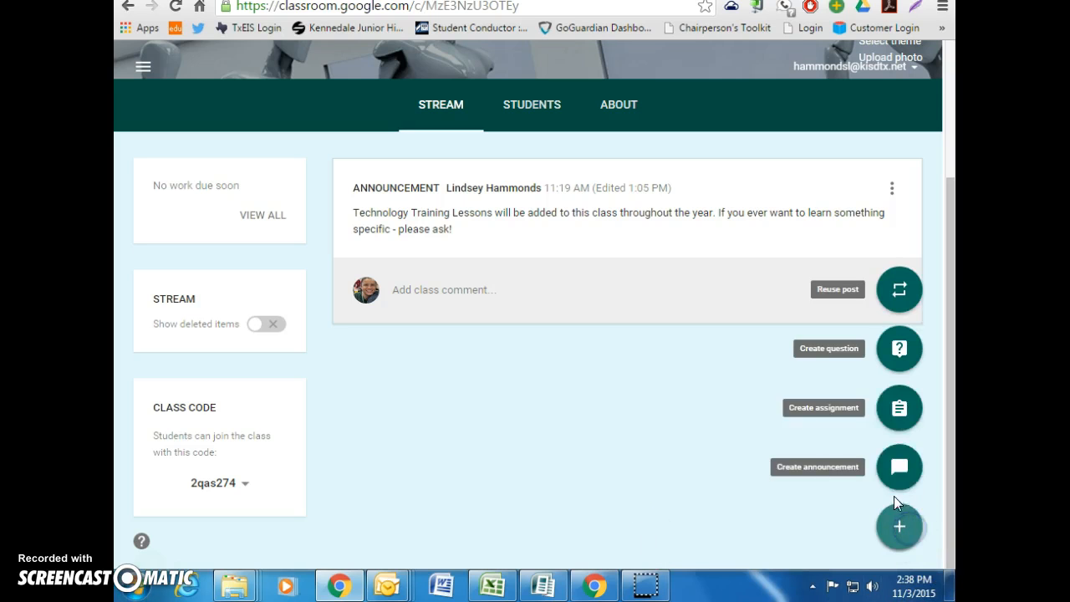
pyautogui.click(900, 408)
pyautogui.click(607, 357)
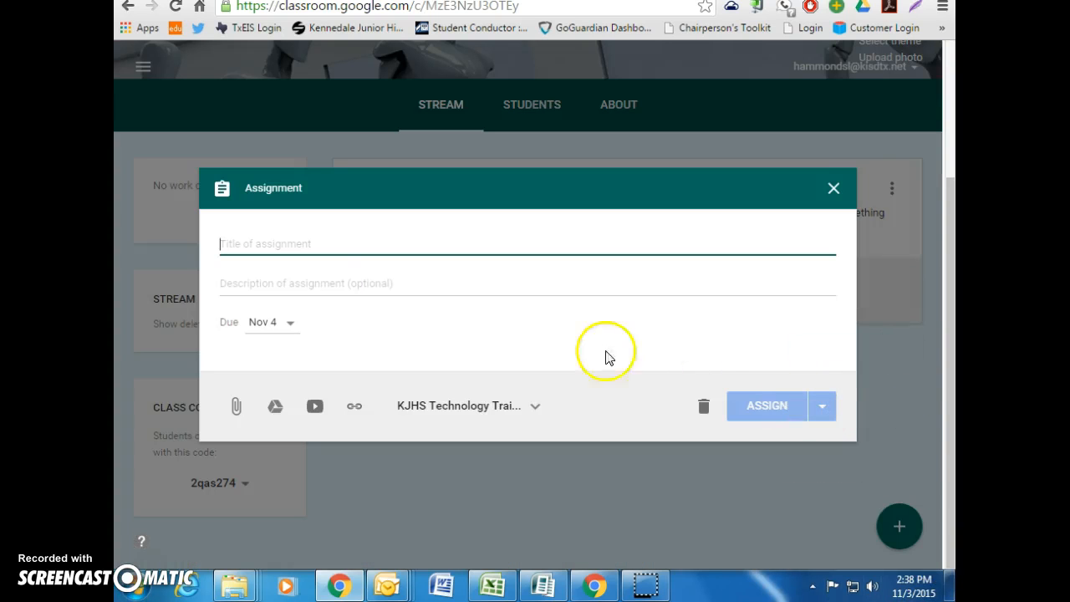
pyautogui.write('o')
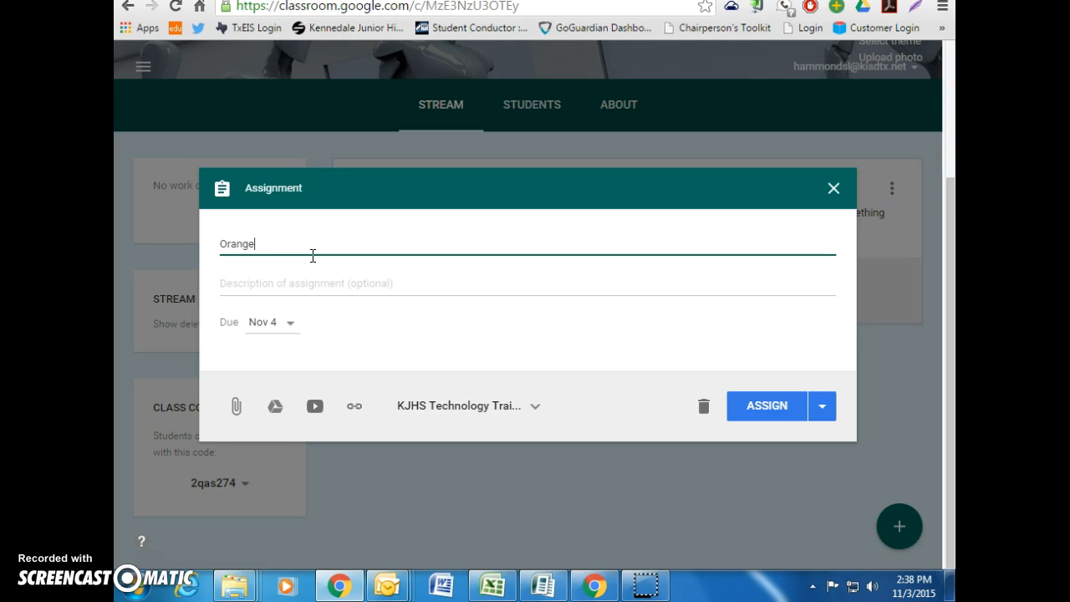
pyautogui.click(306, 282)
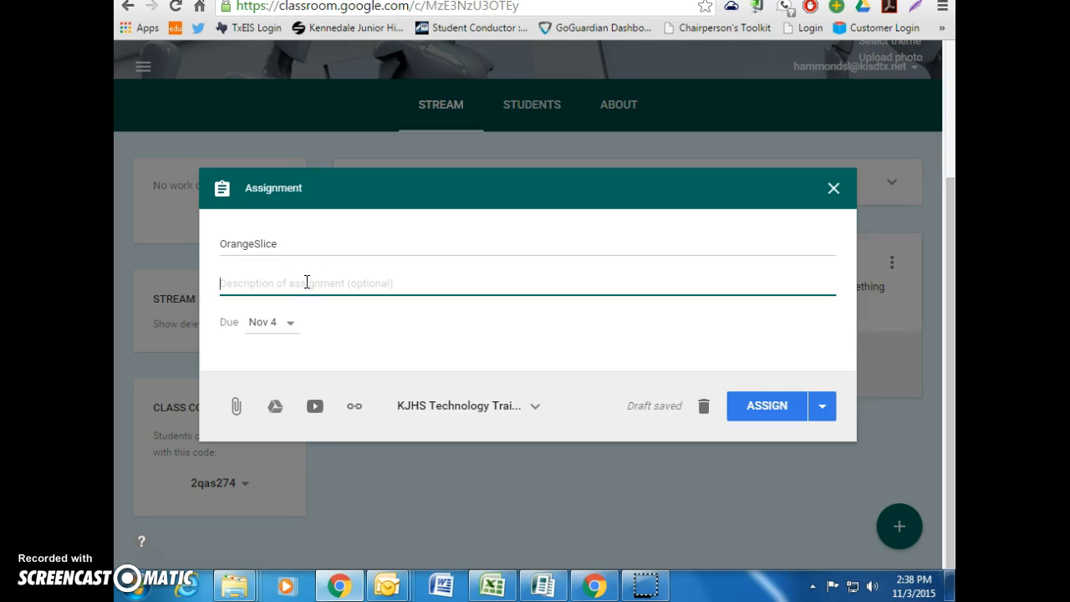
pyautogui.write('Grading with rubrics made easy! With this Google Doc Add-On you can easily grade rubric assignments in a flash! They have a student edition perfect for peer editing and a teacher edition. In this assignment, once you have opened up the attached Google Doc, go to Add-Ons and search for OrangeSlice then download OrangeSlice: Teacher Rubric and OrangeSlice: Student Edition.')
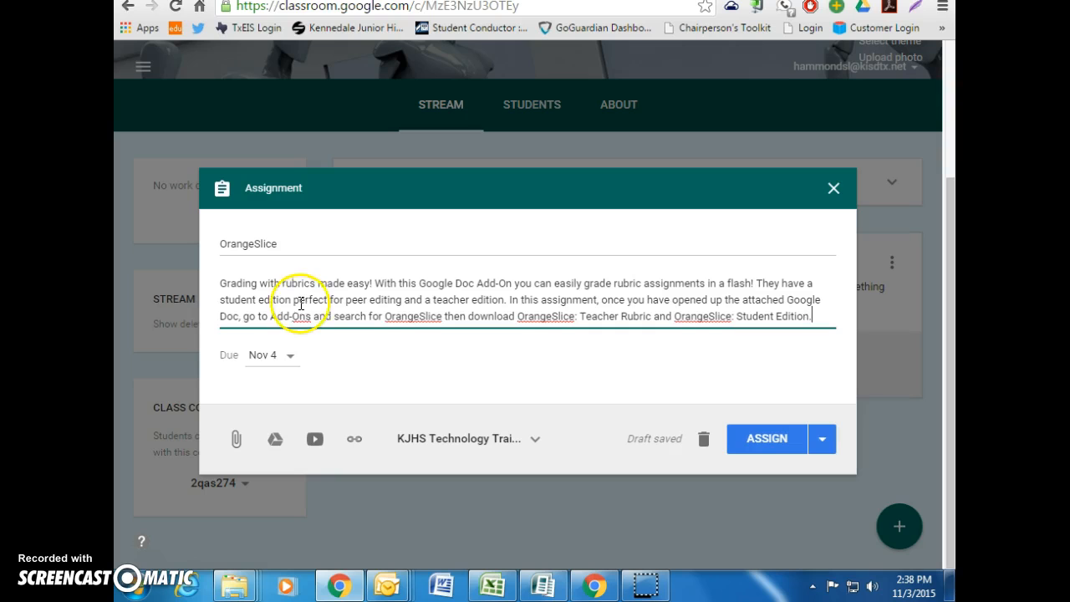
pyautogui.click(280, 443)
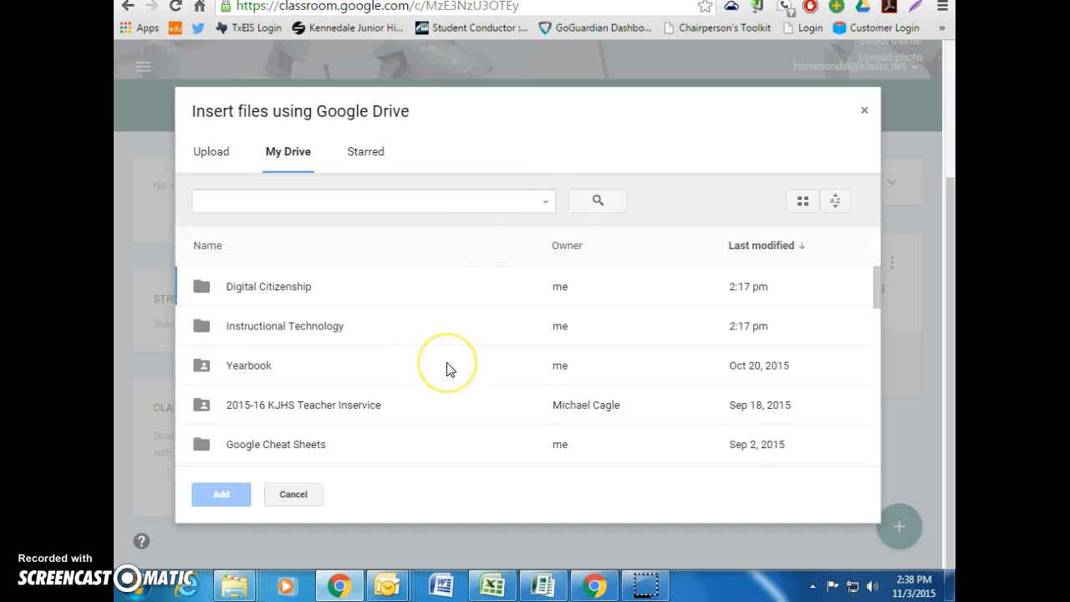
# Attach the Orangeslice doc, set it to make a copy for each student, and assign it
pyautogui.scroll(-8, 448, 368)
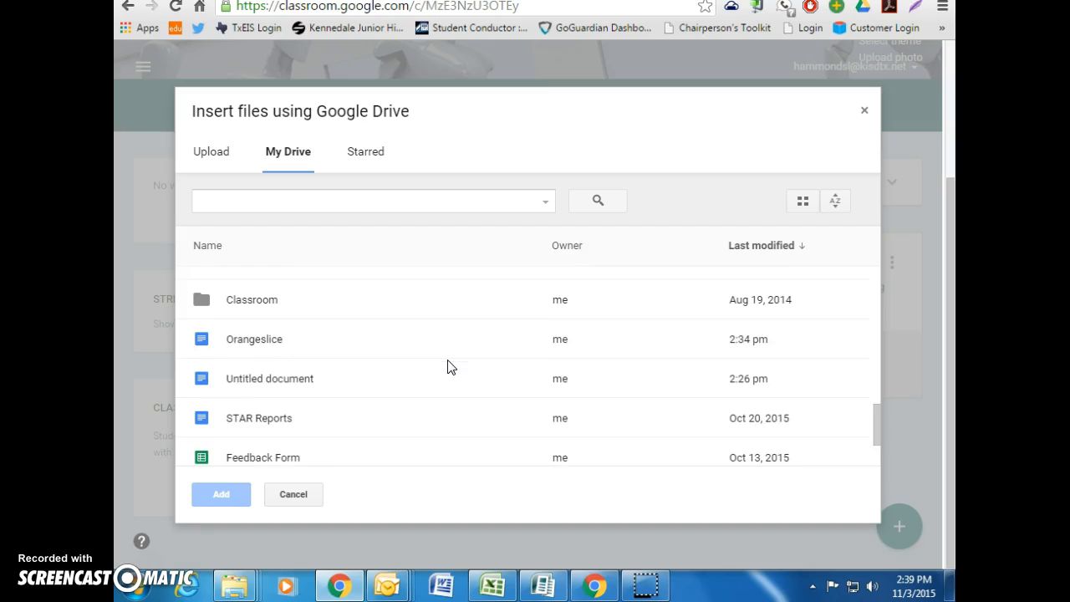
pyautogui.click(337, 339)
pyautogui.click(221, 498)
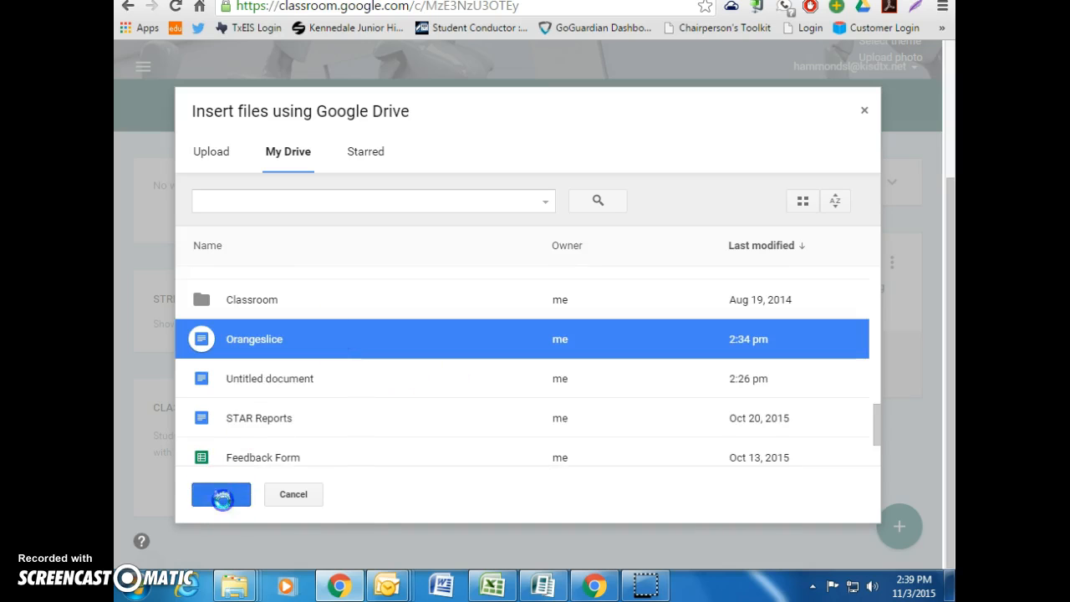
pyautogui.click(793, 432)
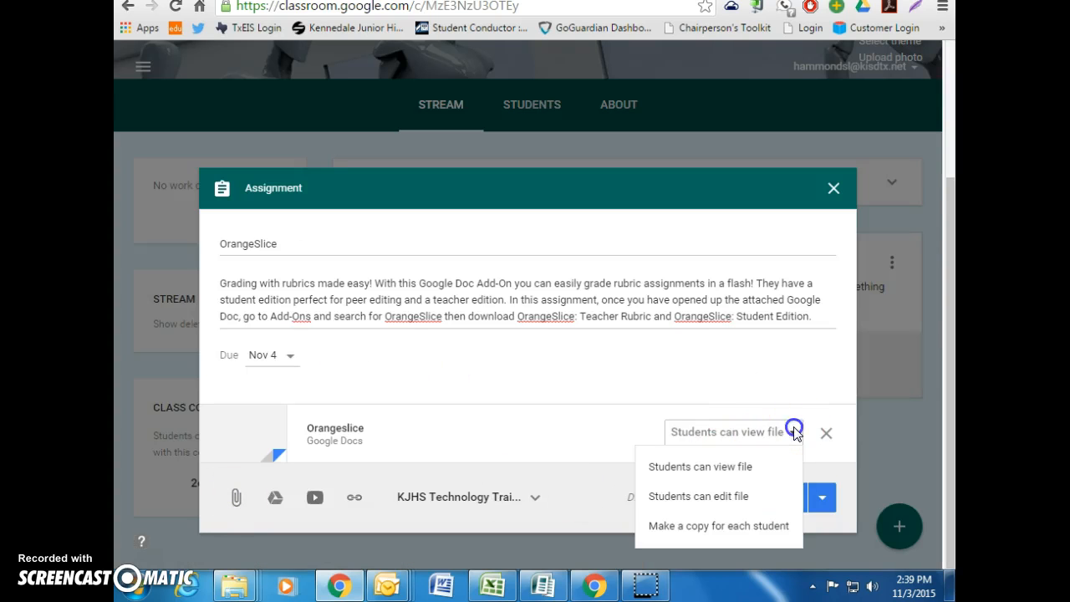
pyautogui.click(759, 526)
pyautogui.click(763, 502)
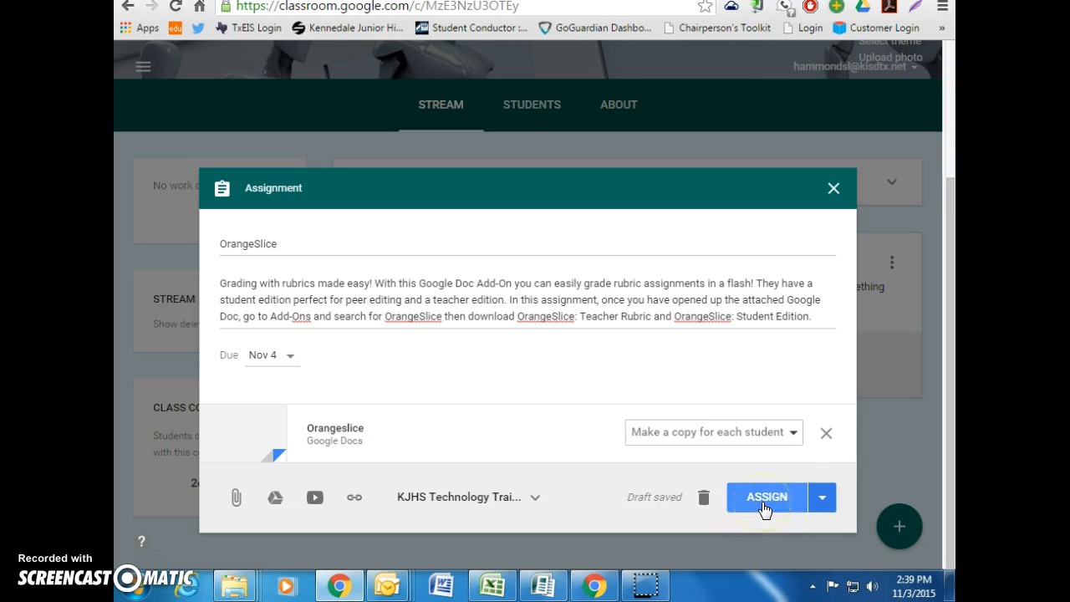
pyautogui.click(763, 499)
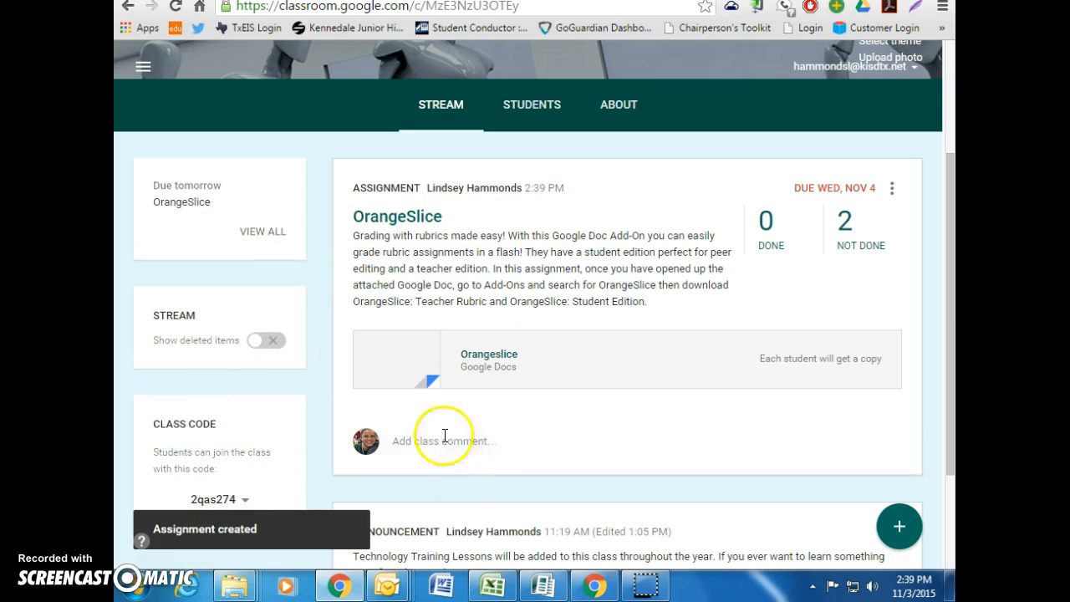
pyautogui.moveTo(606, 587)
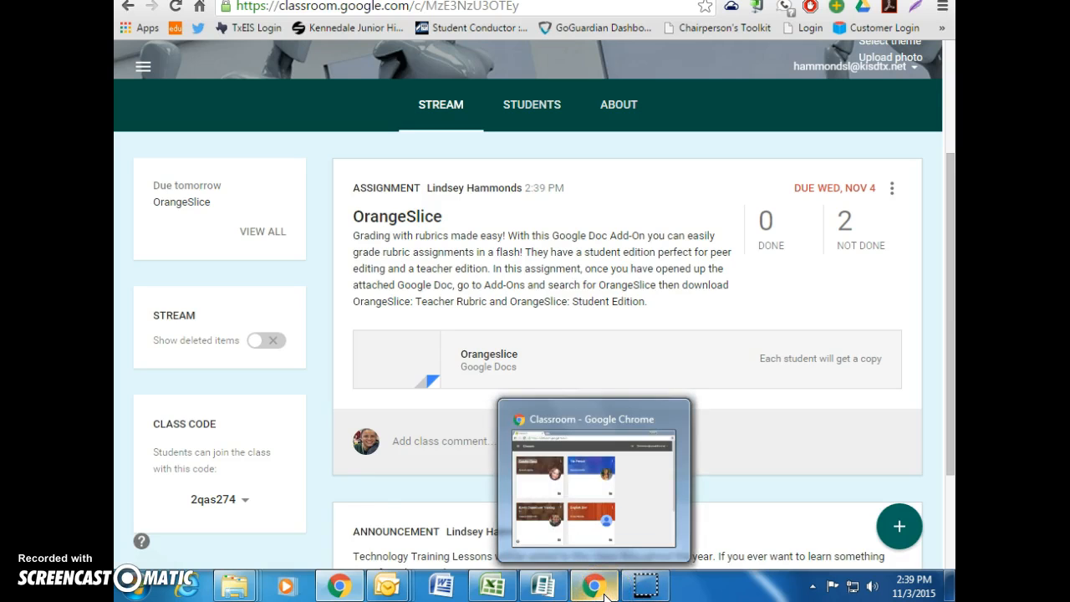
# In the student window, join the class with its class code and open the OrangeSlice assignment
pyautogui.click(605, 592)
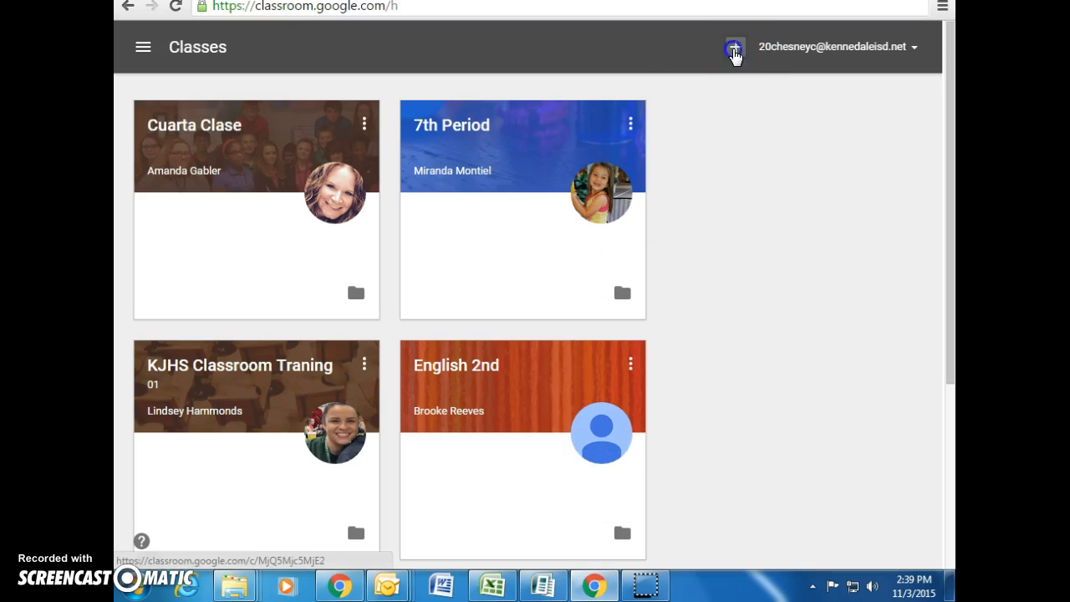
pyautogui.click(734, 52)
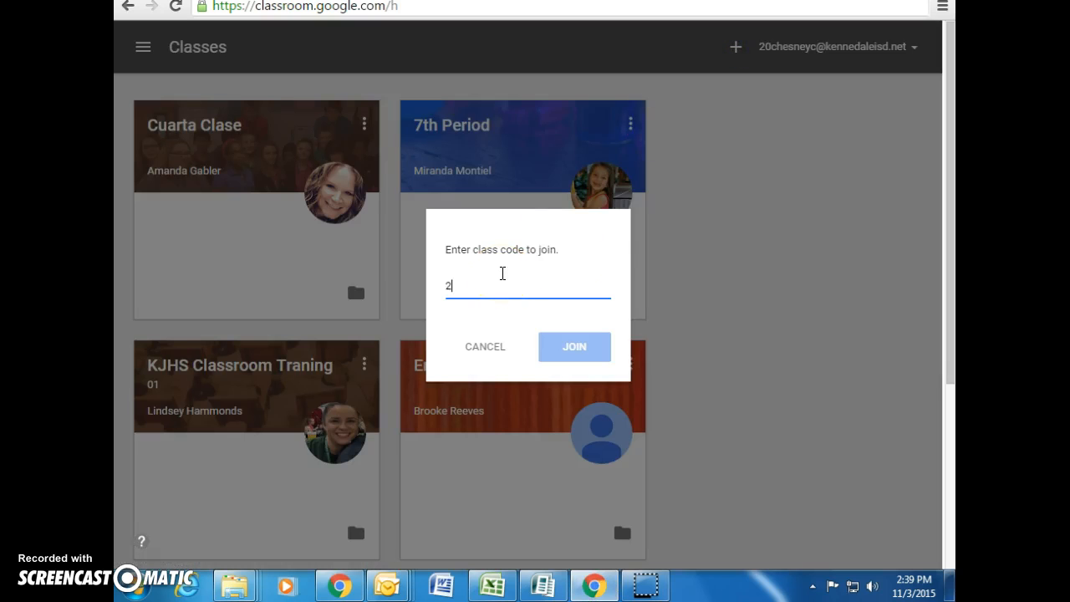
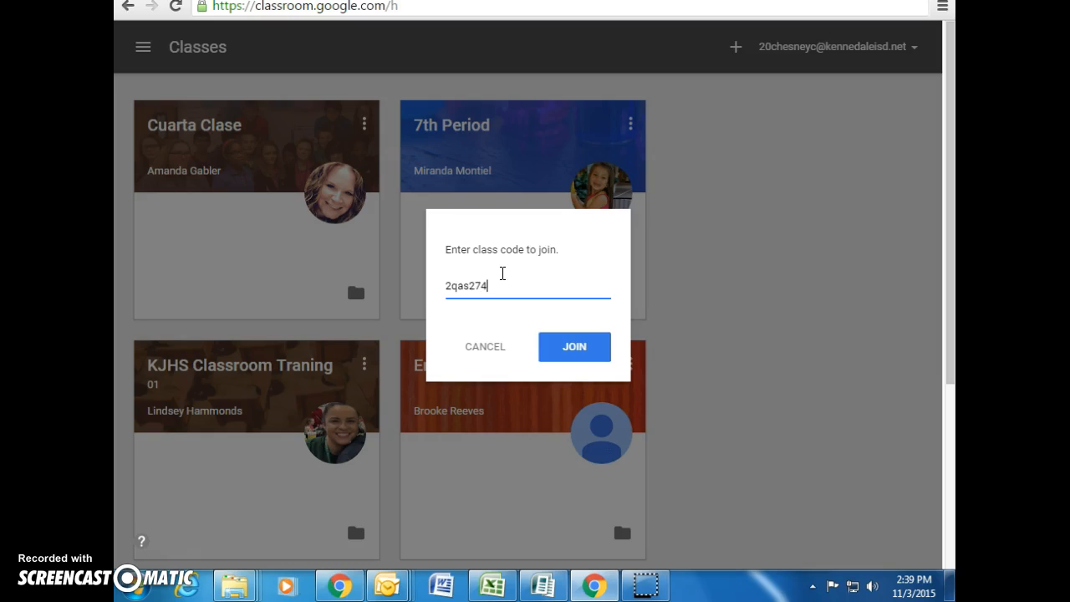
pyautogui.click(575, 355)
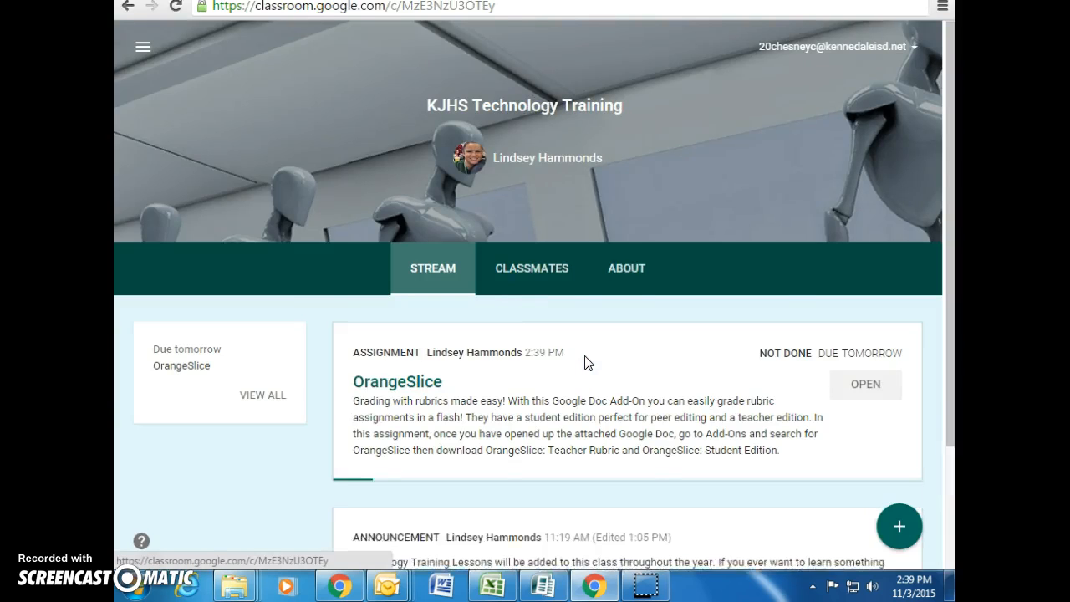
pyautogui.click(874, 384)
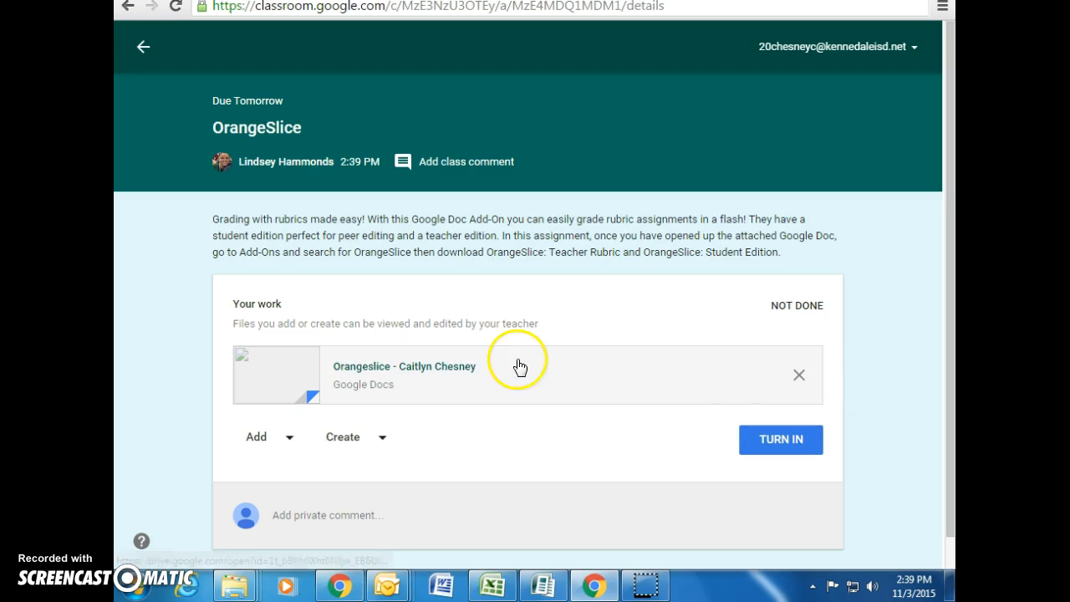
# Open the student's Orangeslice copy and go to Add-ons > Get add-ons
pyautogui.click(438, 373)
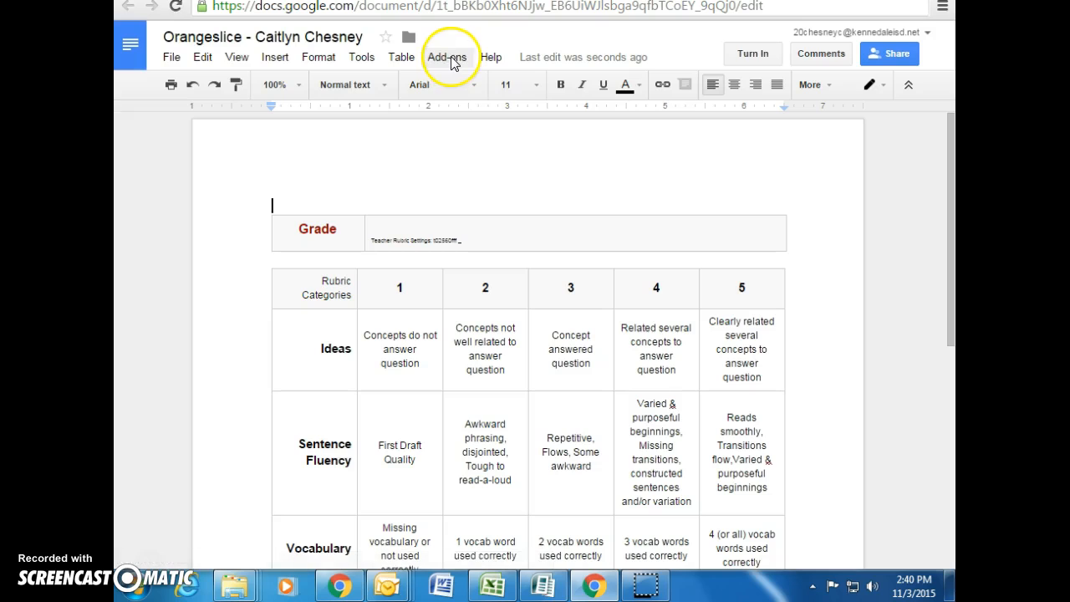
pyautogui.click(451, 59)
pyautogui.moveTo(461, 92)
pyautogui.click(530, 95)
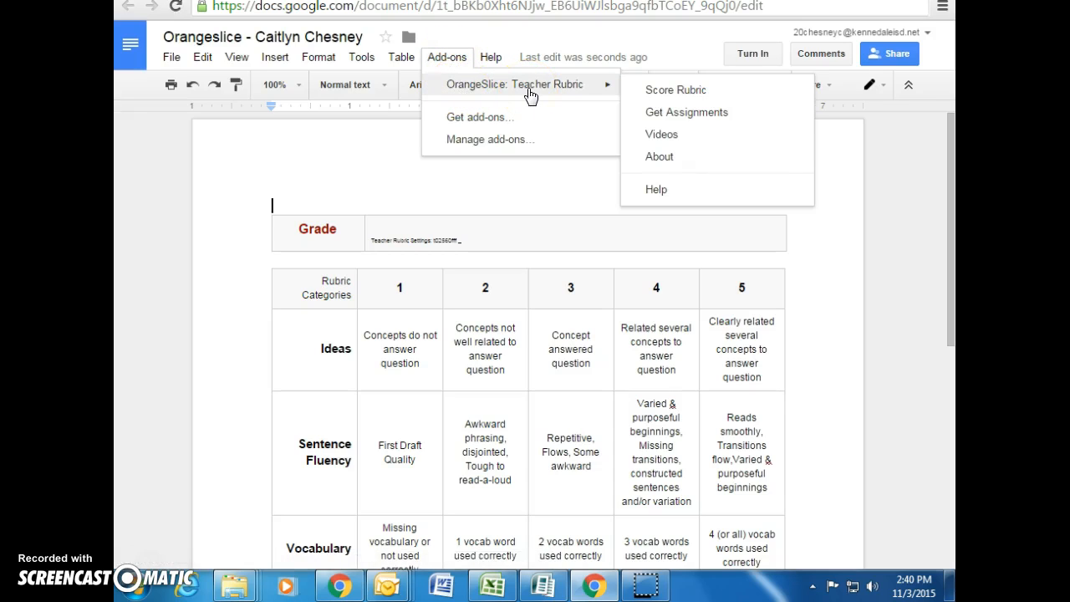
pyautogui.click(520, 115)
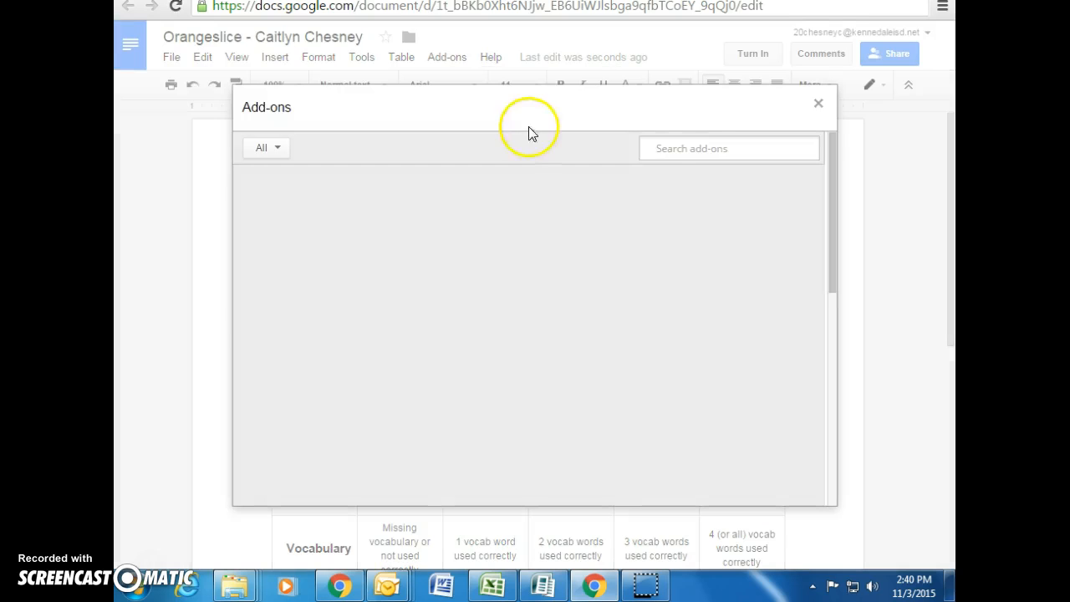
# Search 'oranges', install OrangeSlice: Student Rubric and allow its permissions
pyautogui.click(673, 147)
pyautogui.write('orangeslice')
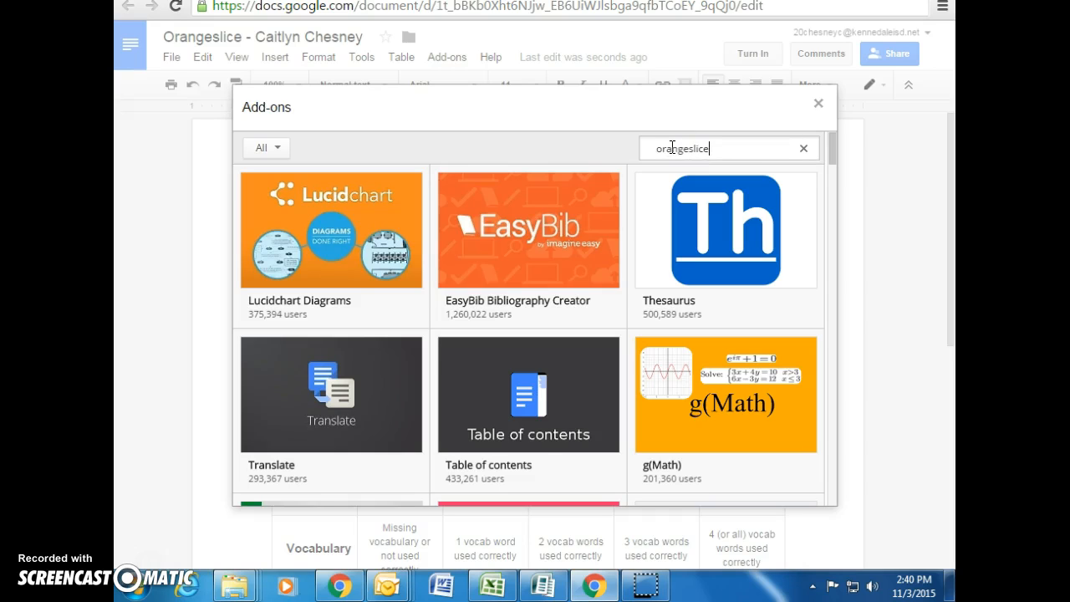
pyautogui.press('Return')
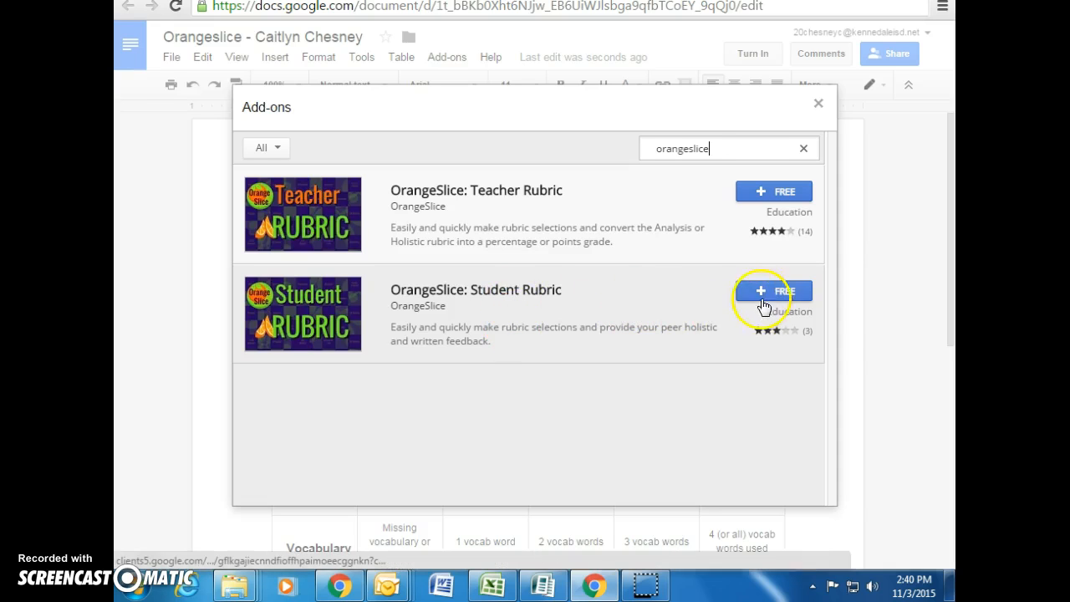
pyautogui.click(768, 291)
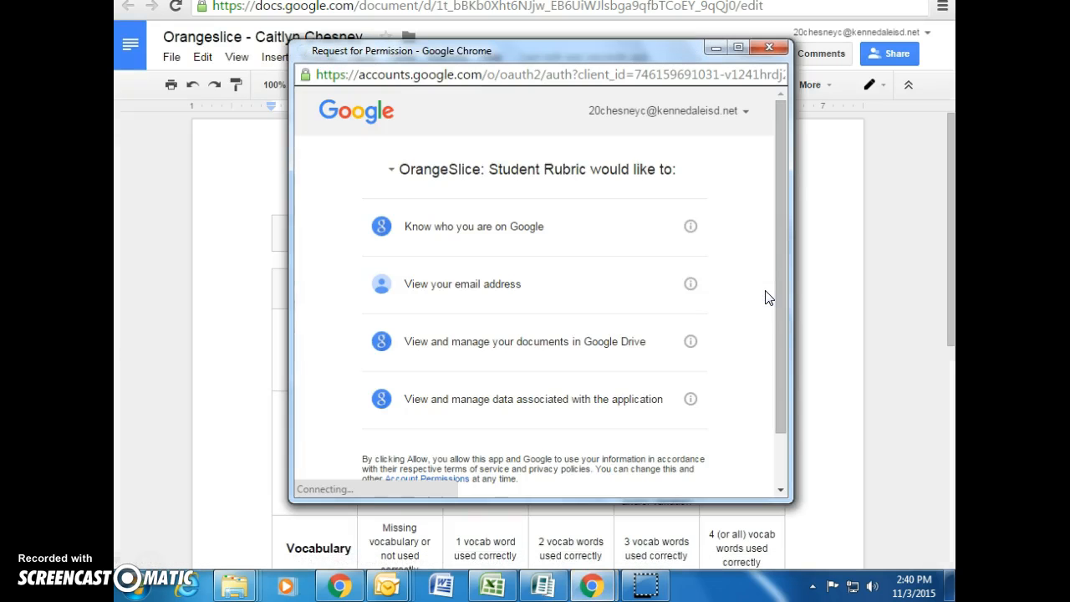
pyautogui.moveTo(779, 233); pyautogui.dragTo(779, 297)
pyautogui.click(690, 459)
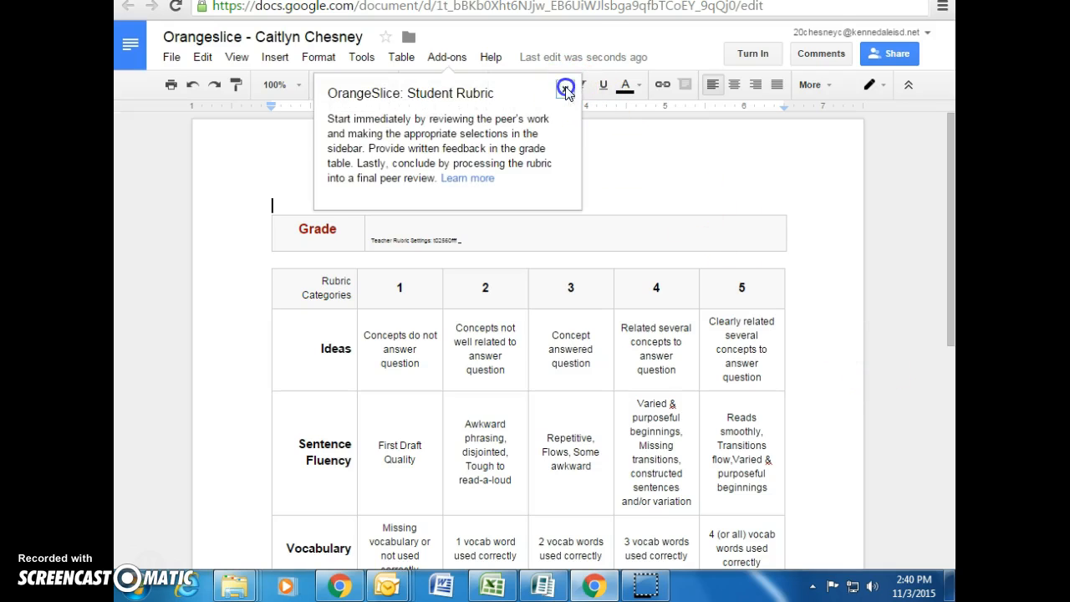
# Dismiss the add-on tip and start a Peer Review from OrangeSlice: Student Rubric
pyautogui.click(565, 89)
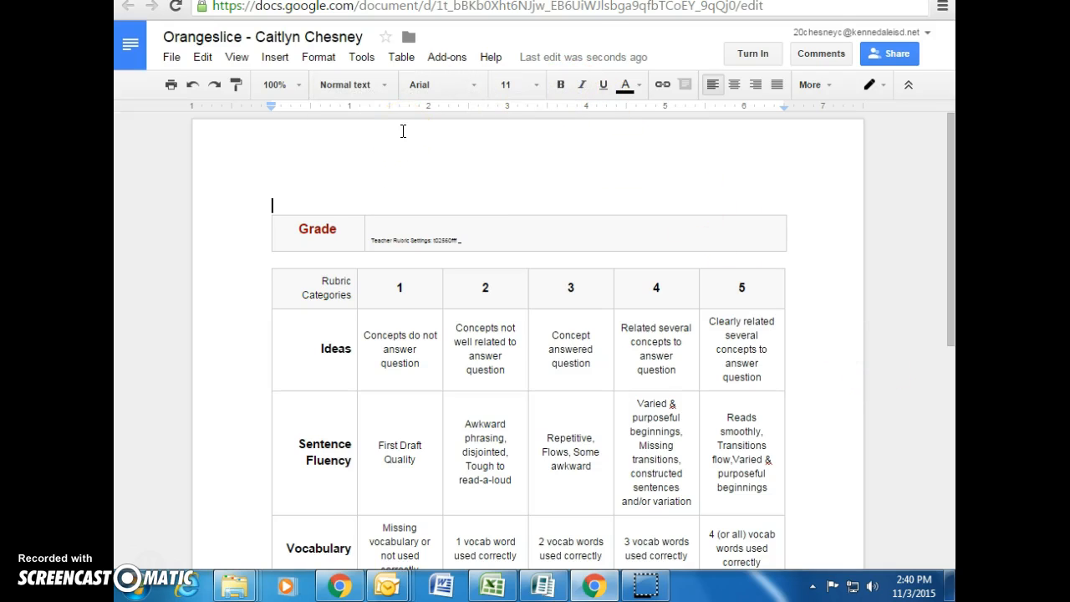
pyautogui.click(458, 58)
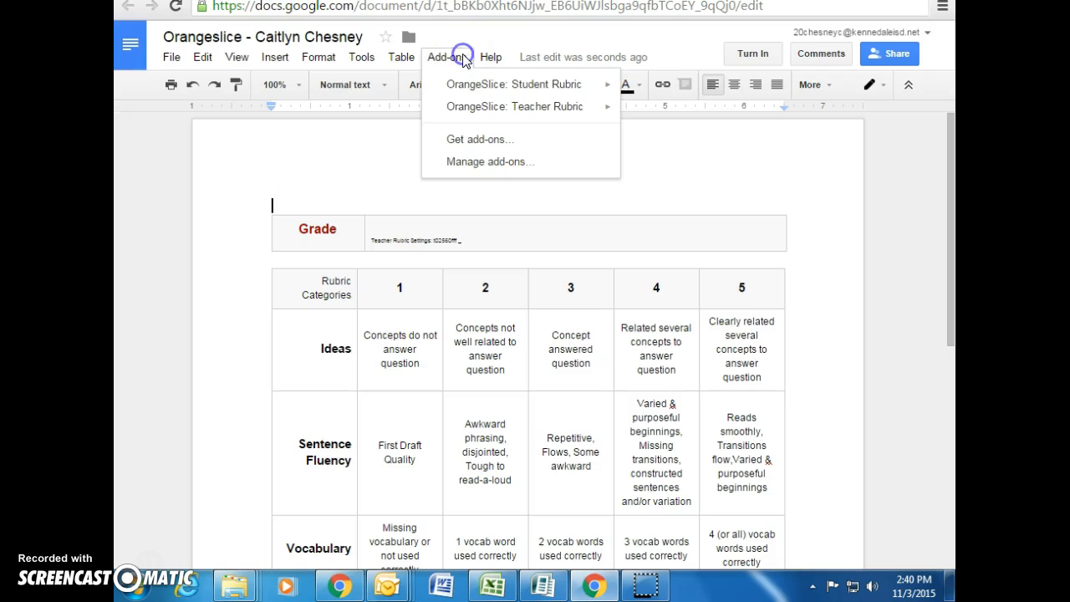
pyautogui.moveTo(473, 92)
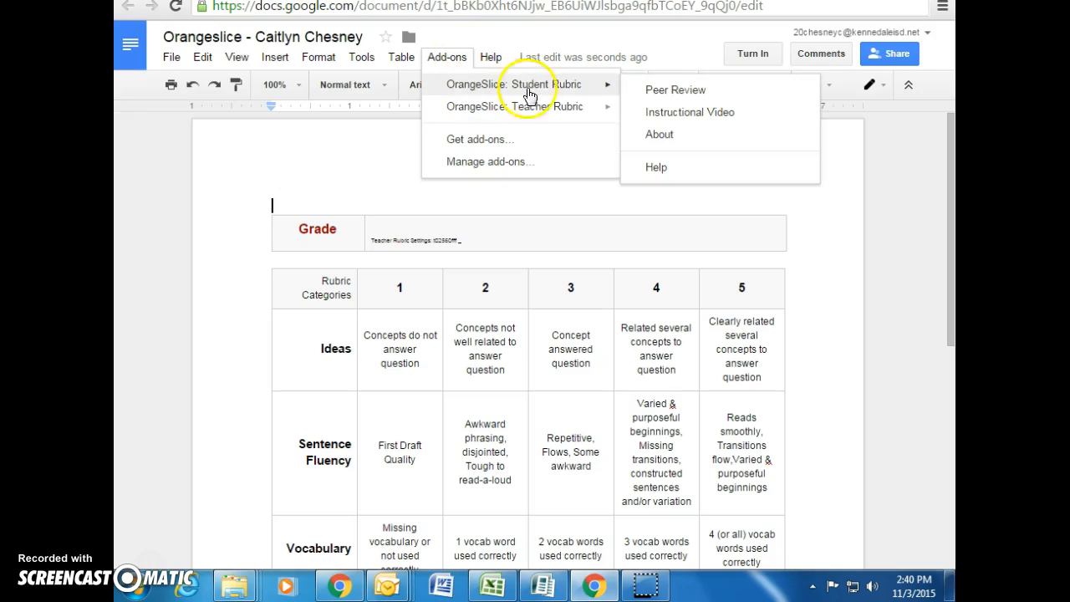
pyautogui.click(666, 91)
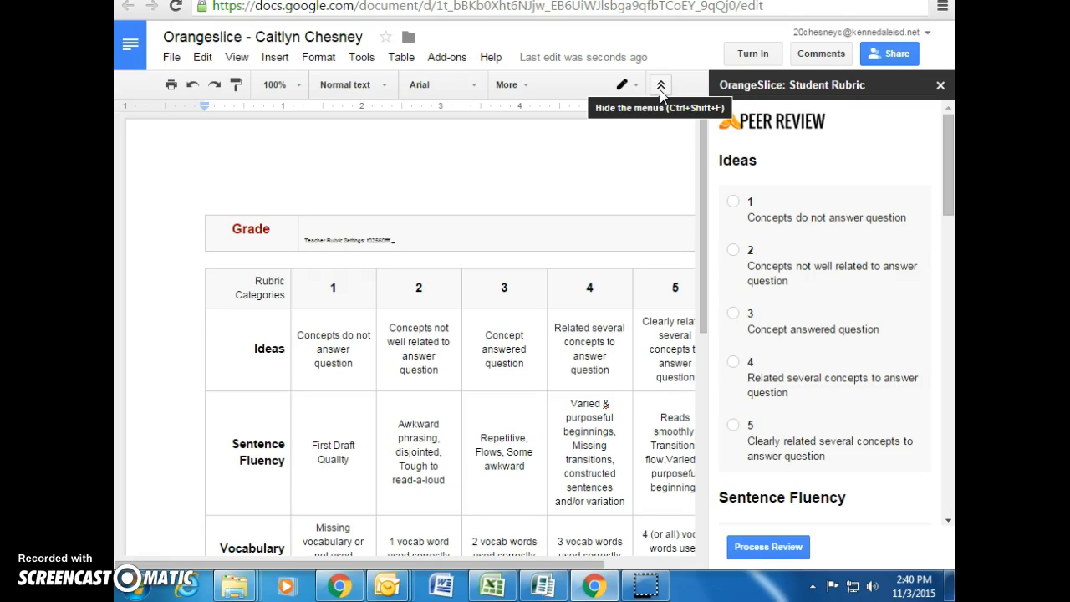
pyautogui.click(637, 125)
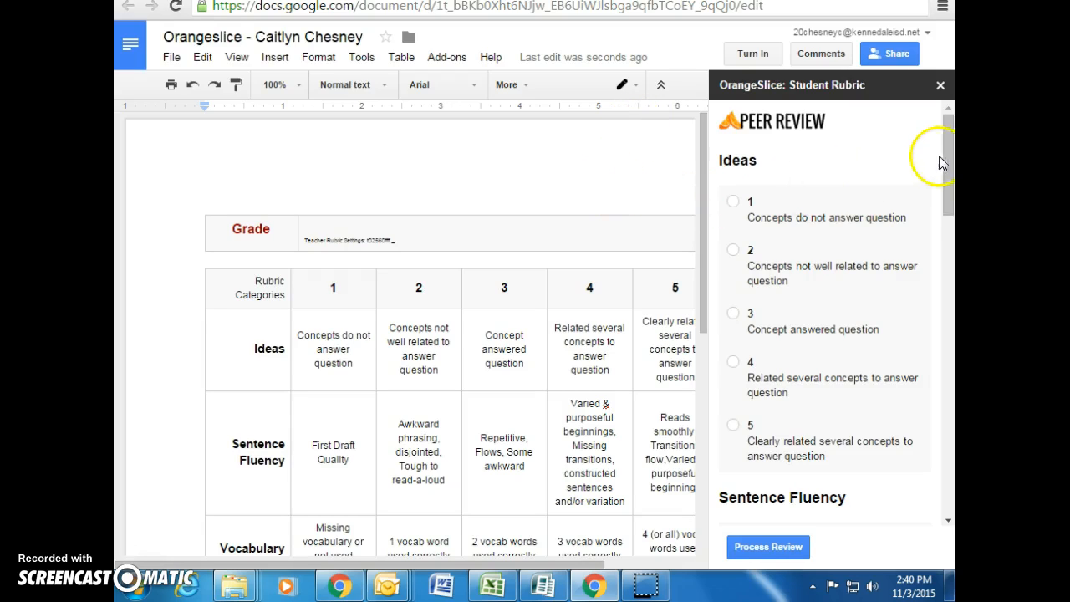
pyautogui.scroll(-1, 946, 147)
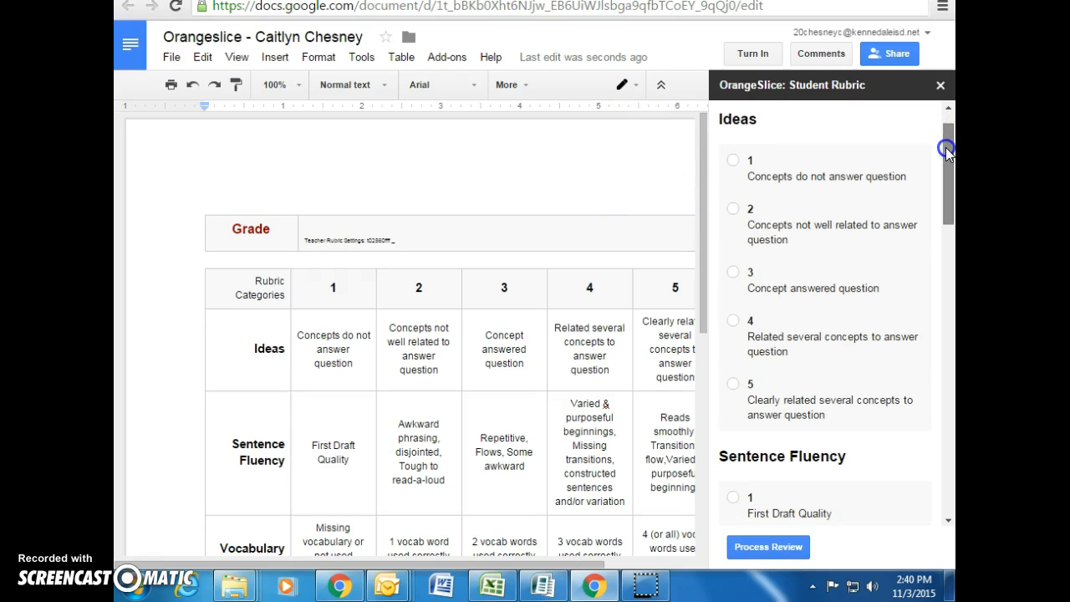
pyautogui.moveTo(946, 148); pyautogui.dragTo(945, 154)
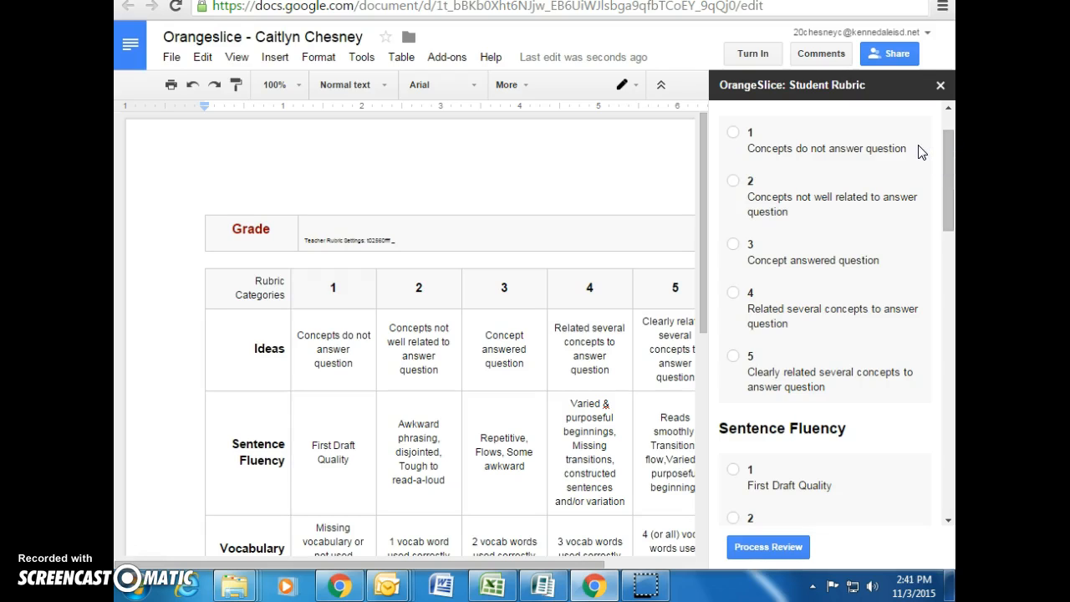
# Score Ideas 3 and Sentence Fluency, Vocabulary, Organization, Extra Credit 4, then process the review
pyautogui.click(733, 252)
pyautogui.click(736, 246)
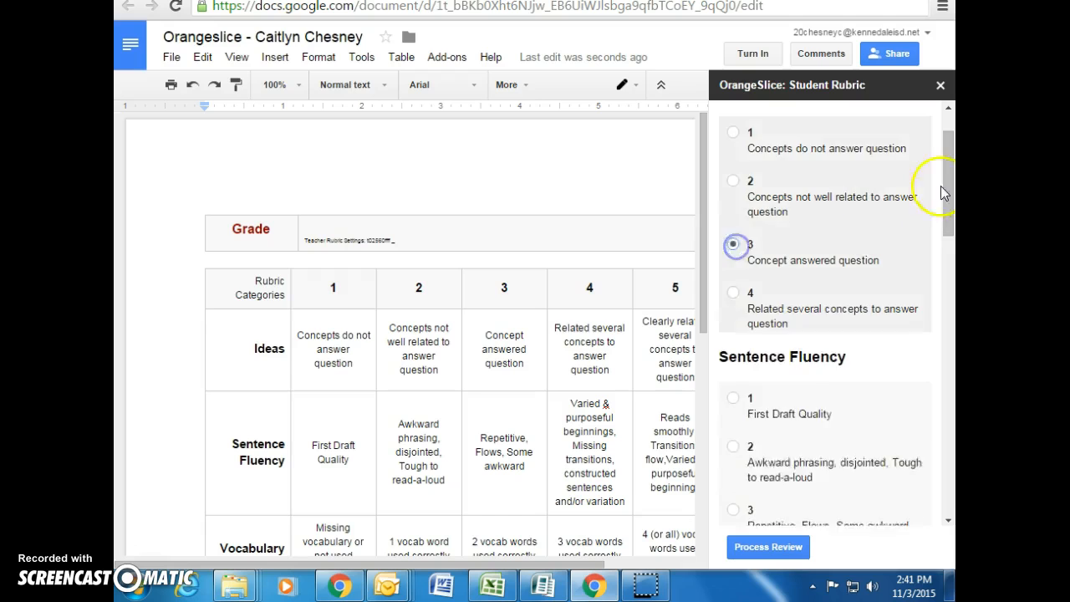
pyautogui.moveTo(951, 173); pyautogui.dragTo(951, 193)
pyautogui.click(734, 251)
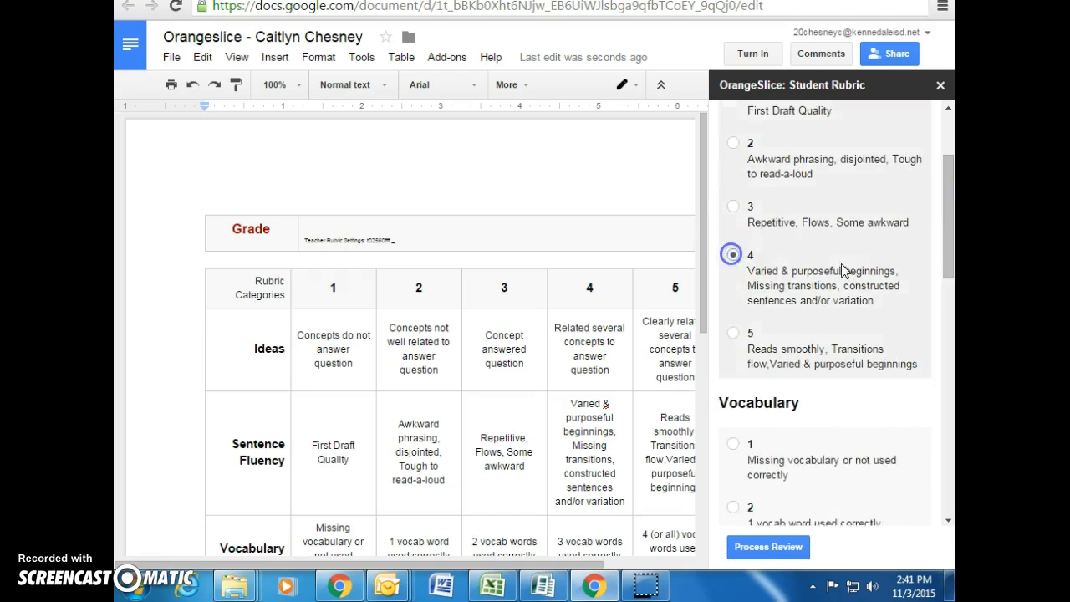
pyautogui.click(735, 289)
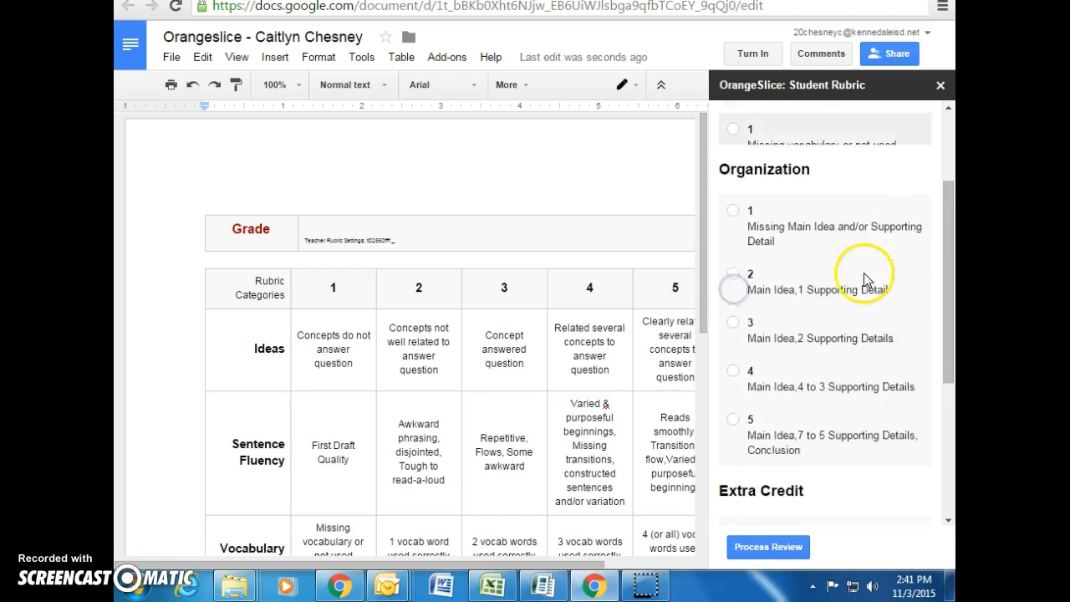
pyautogui.click(735, 326)
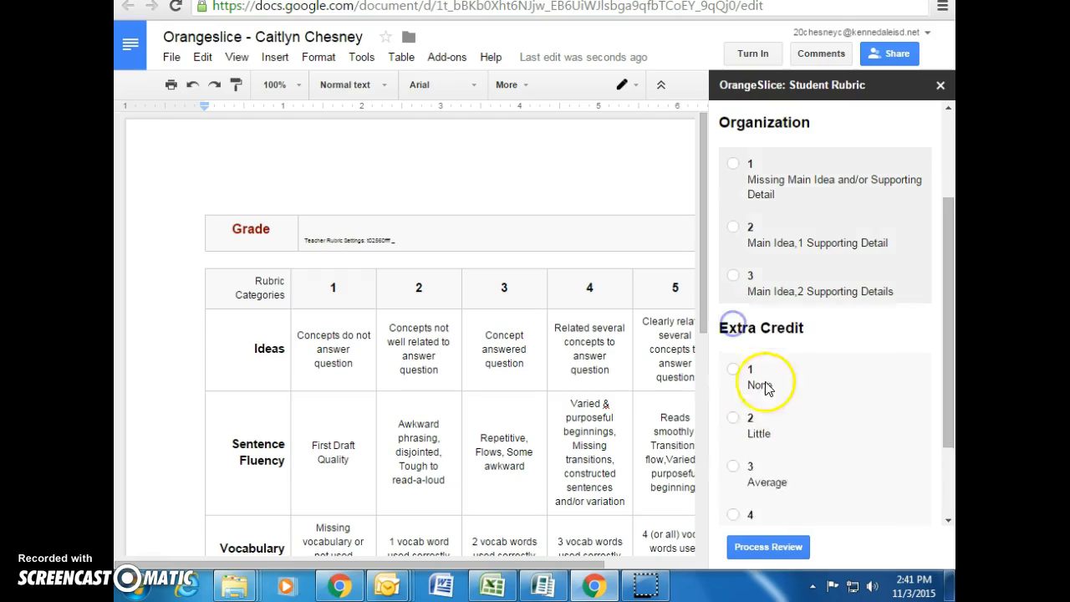
pyautogui.click(733, 402)
pyautogui.click(782, 546)
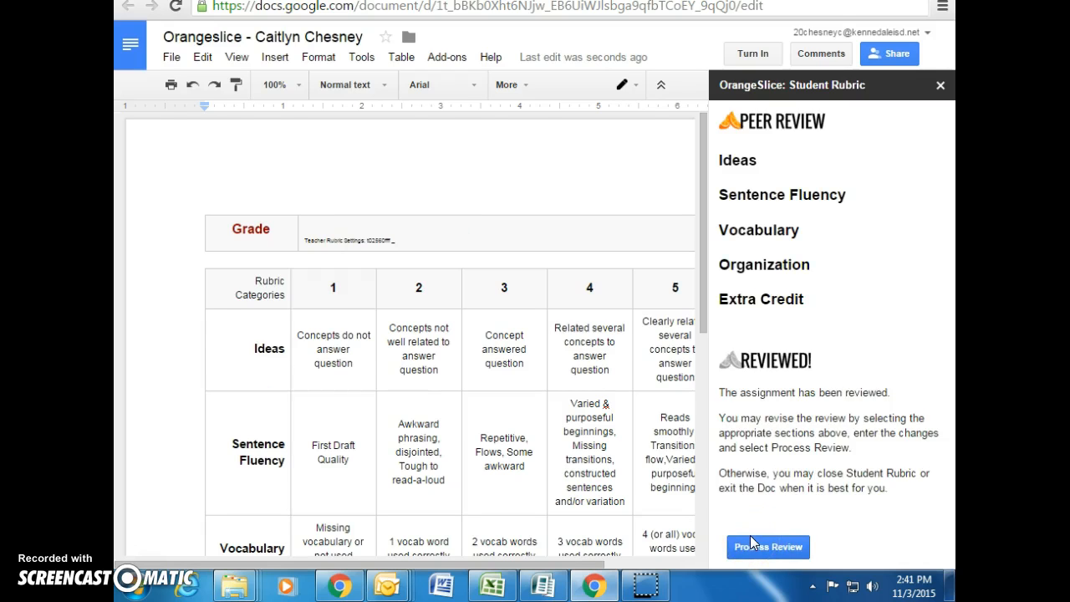
# Add a 'Great Job' line below the Teacher Rubric Settings line
pyautogui.click(554, 199)
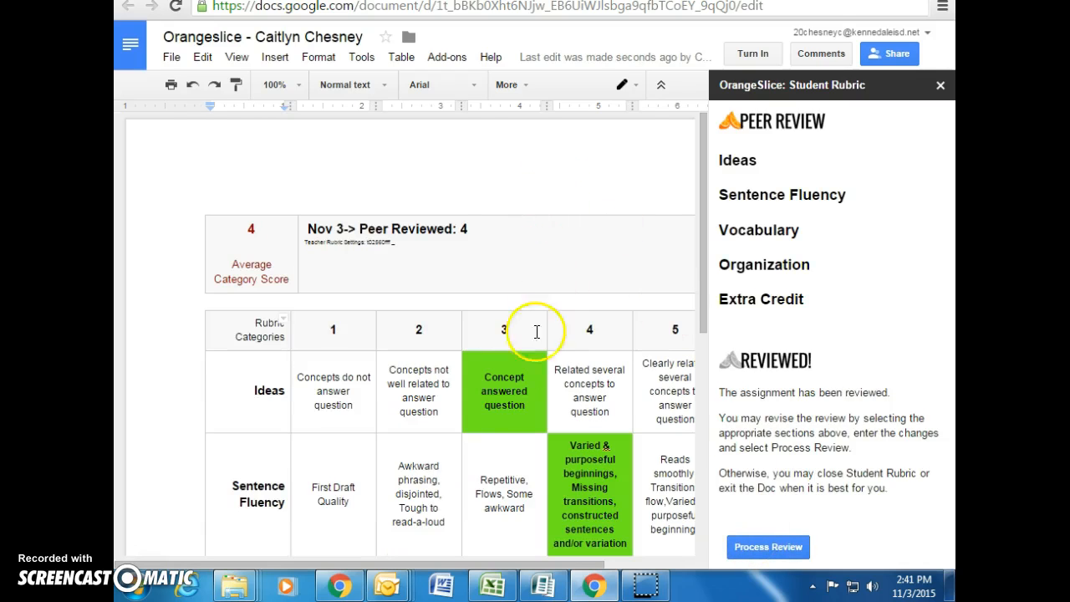
pyautogui.moveTo(700, 260); pyautogui.dragTo(709, 366)
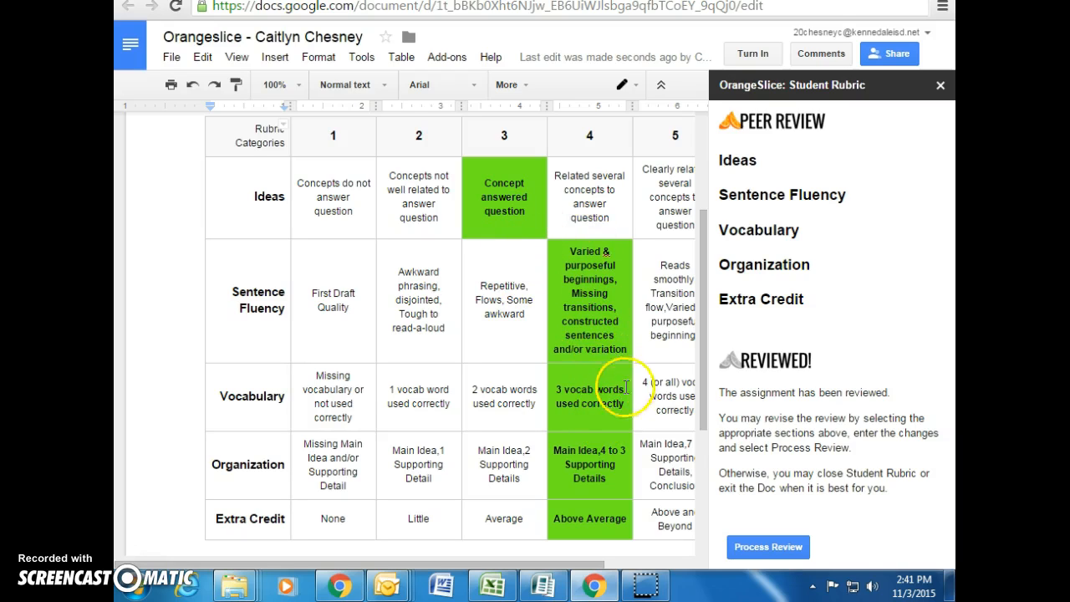
pyautogui.moveTo(704, 287); pyautogui.dragTo(712, 233)
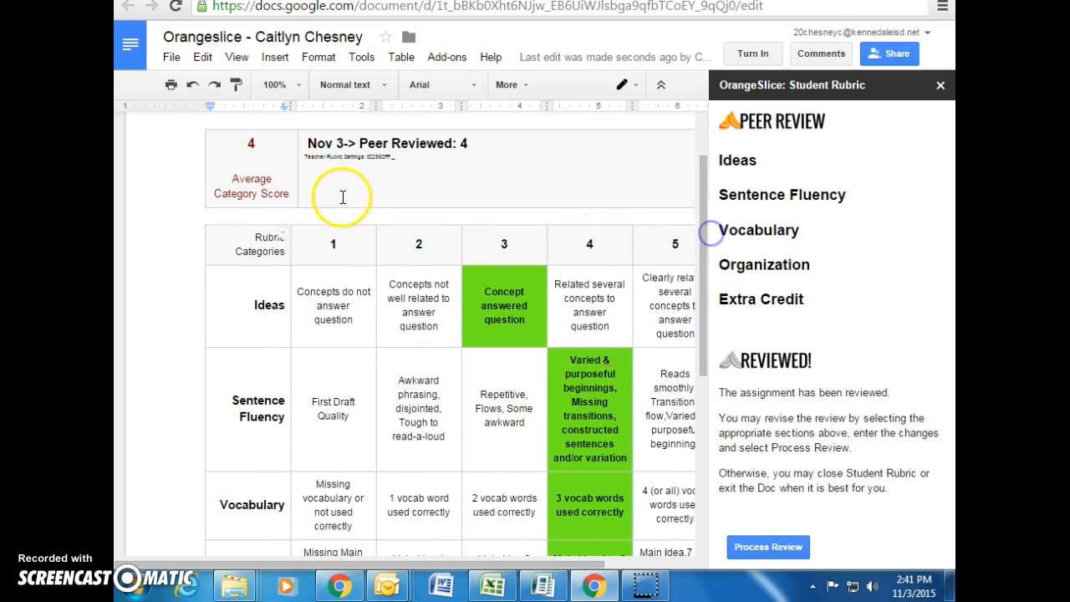
pyautogui.click(423, 156)
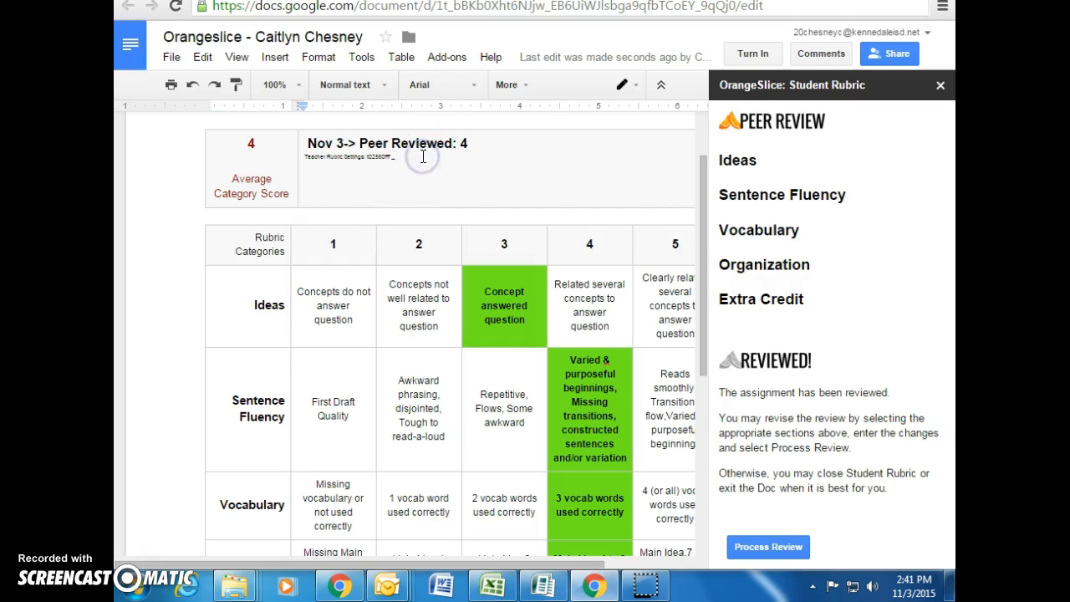
pyautogui.press('Return')
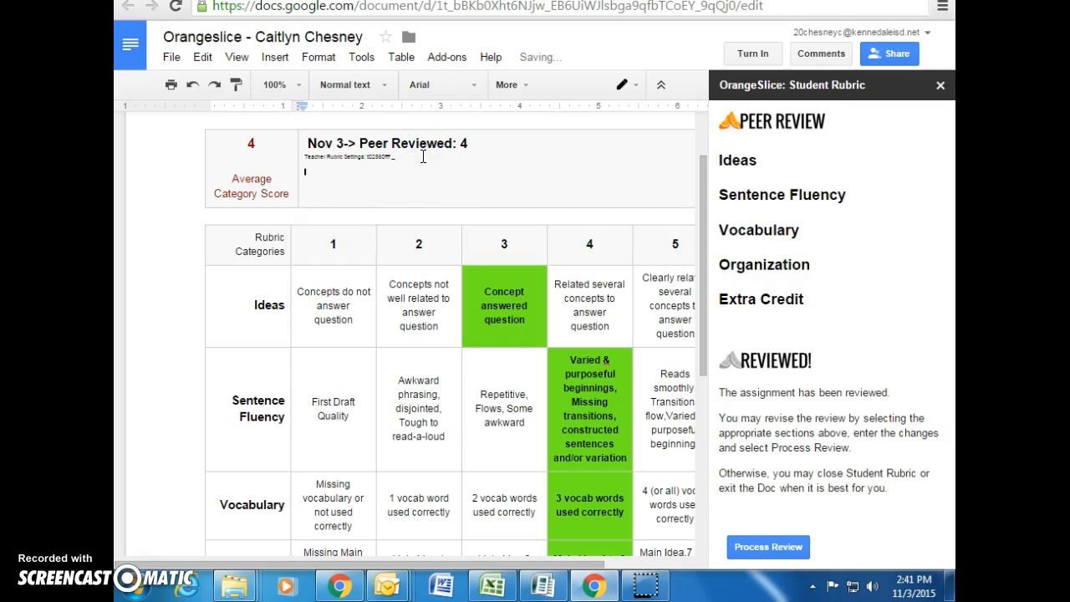
pyautogui.write('ob')
# Enlarge the 'Great Job' comment's font size and turn in the assignment
pyautogui.moveTo(333, 172); pyautogui.dragTo(309, 173)
pyautogui.click(492, 170)
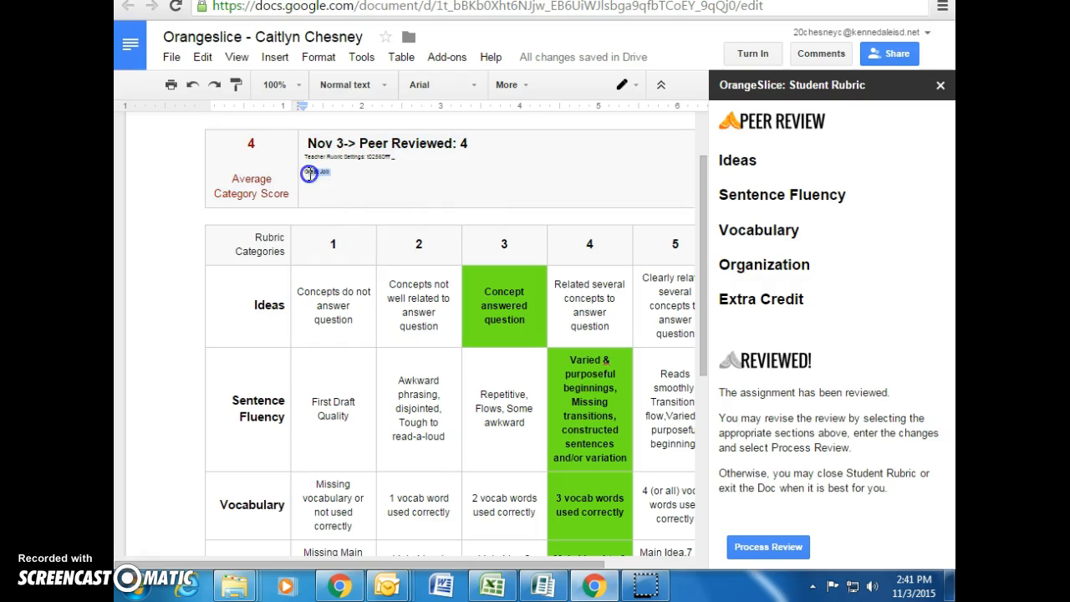
pyautogui.click(507, 84)
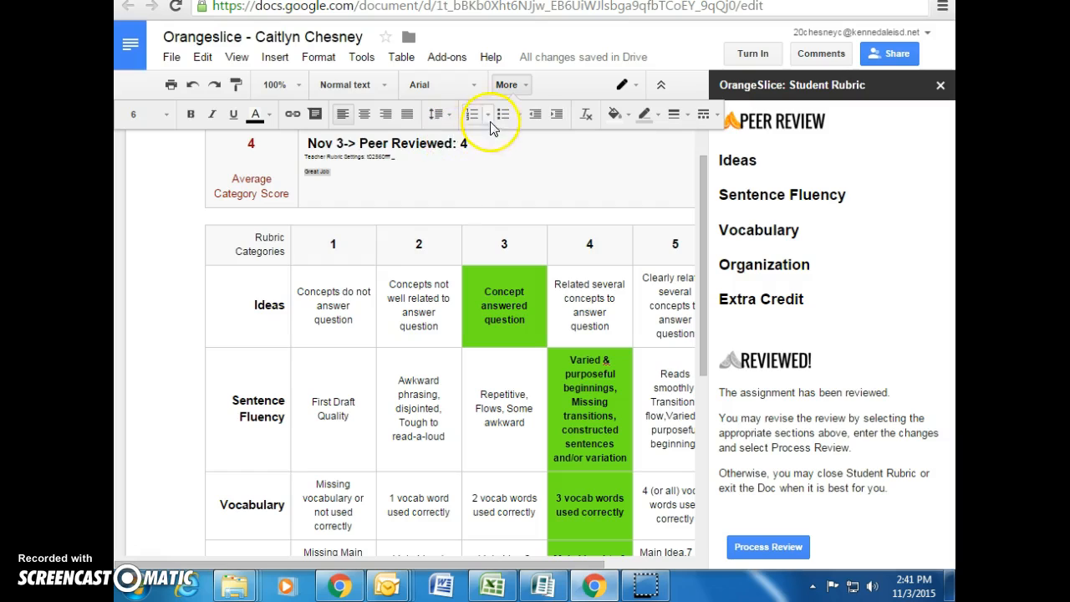
pyautogui.click(165, 114)
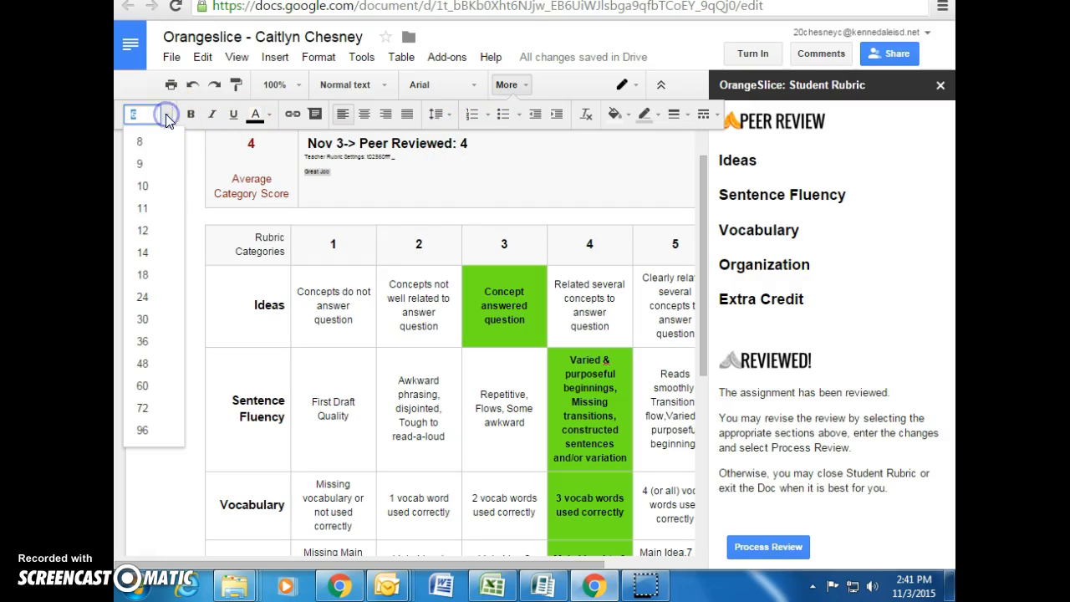
pyautogui.click(149, 251)
pyautogui.click(390, 177)
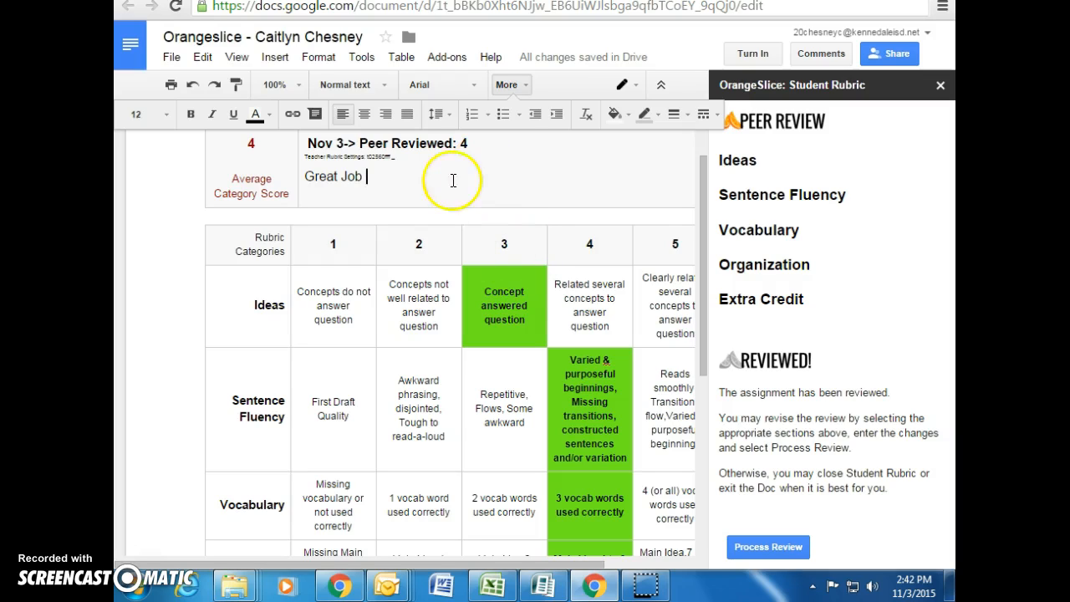
pyautogui.scroll(-3, 666, 299)
pyautogui.scroll(4, 669, 293)
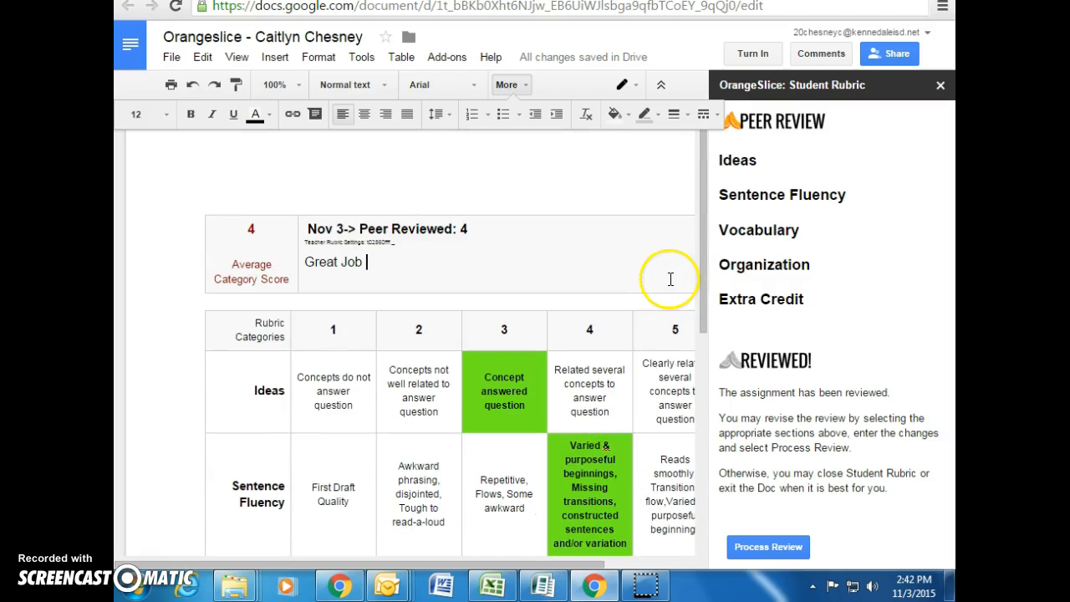
pyautogui.click(755, 52)
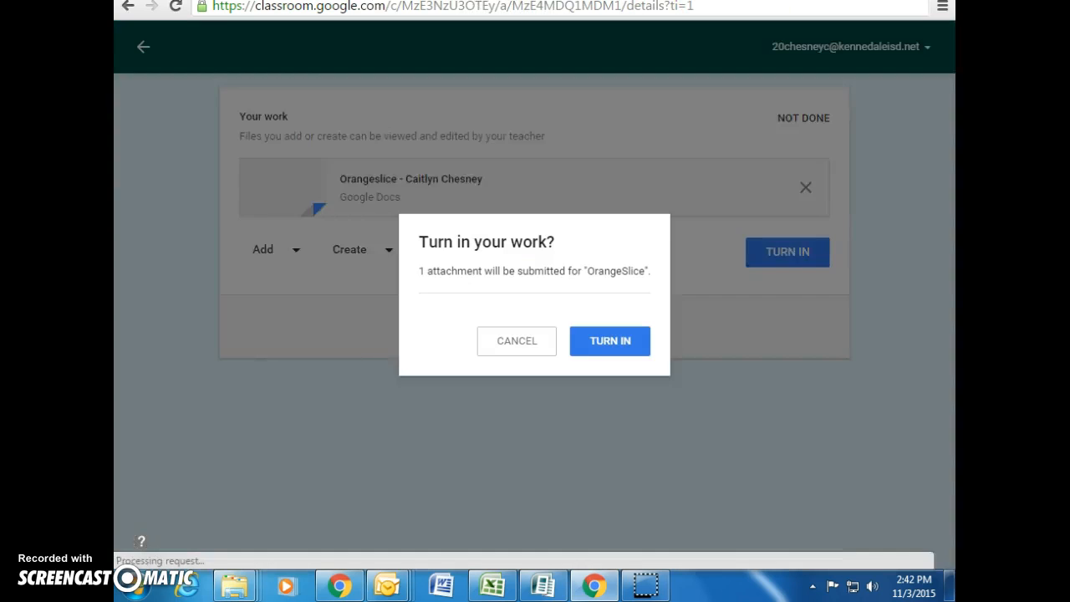
# Confirm turning in the work so the assignment is marked Done
pyautogui.click(612, 366)
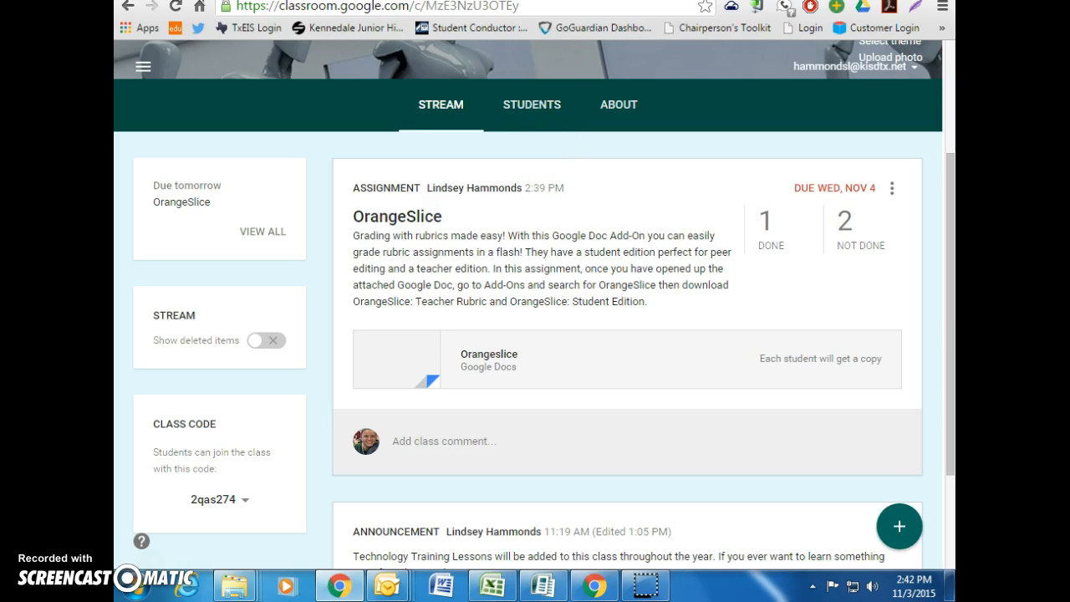
# Go to drive.google.com in a new Chrome tab to reach My Drive
pyautogui.hotkey('ctrl', 't')
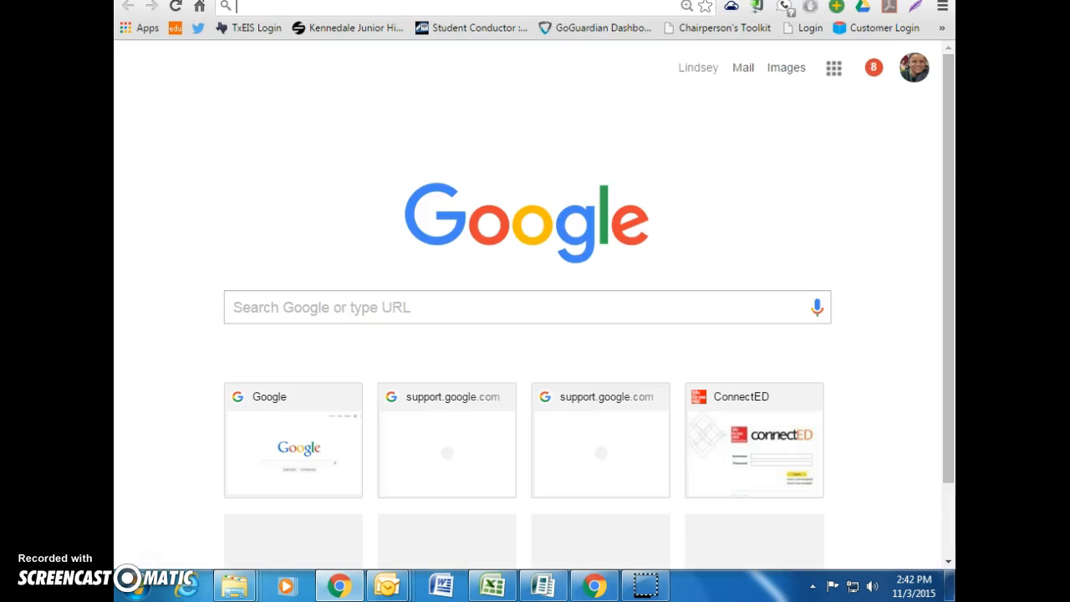
pyautogui.write('dr')
pyautogui.press('Return')
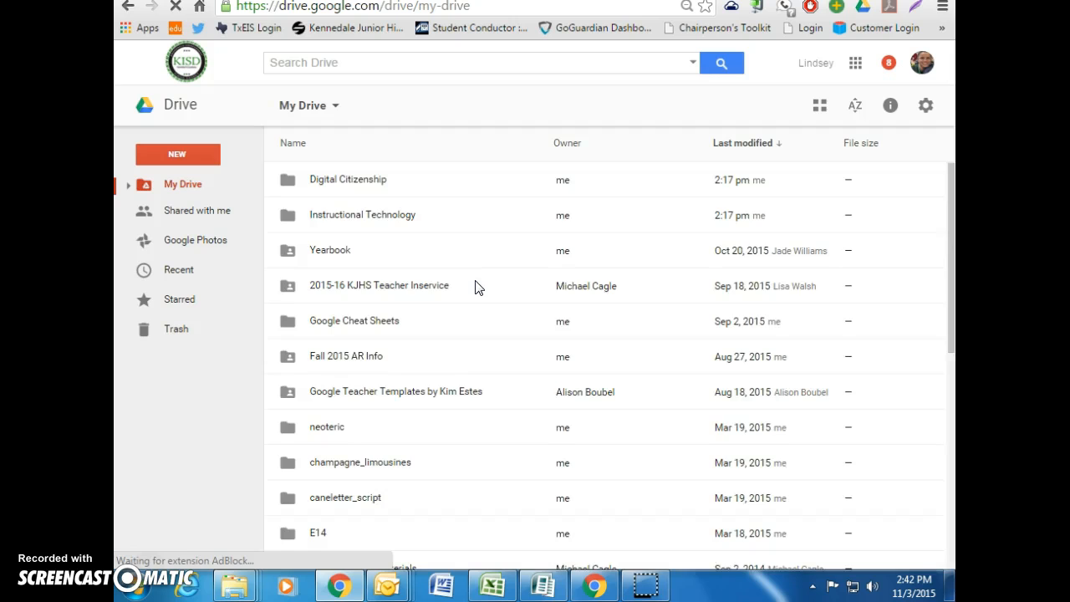
# Browse Classroom > KJHS Technology Training > OrangeSlice and open the student's Orangeslice document
pyautogui.scroll(-3, 478, 288)
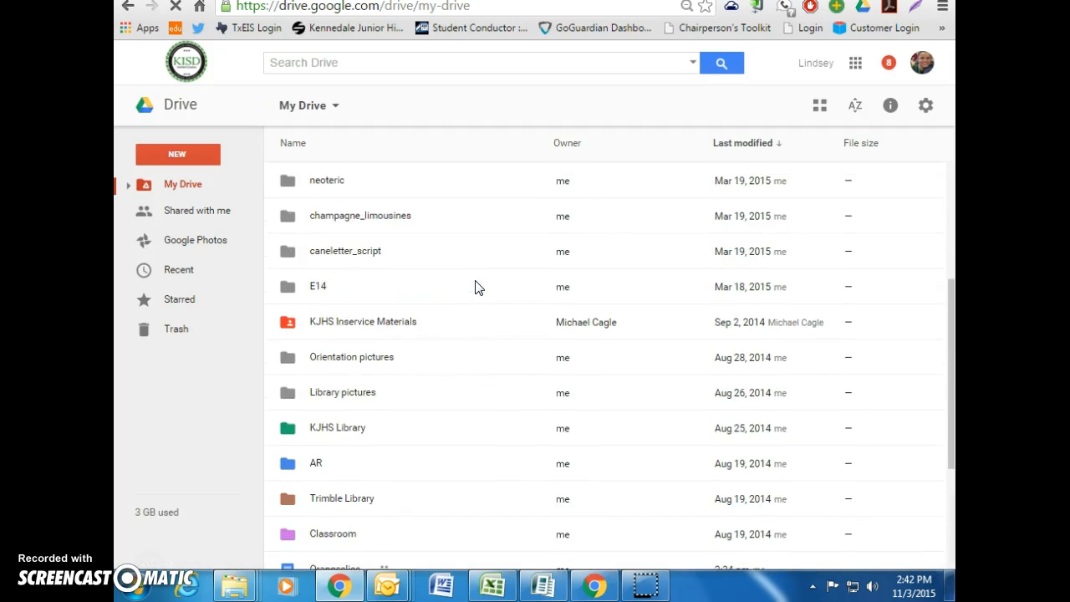
pyautogui.scroll(-3, 477, 287)
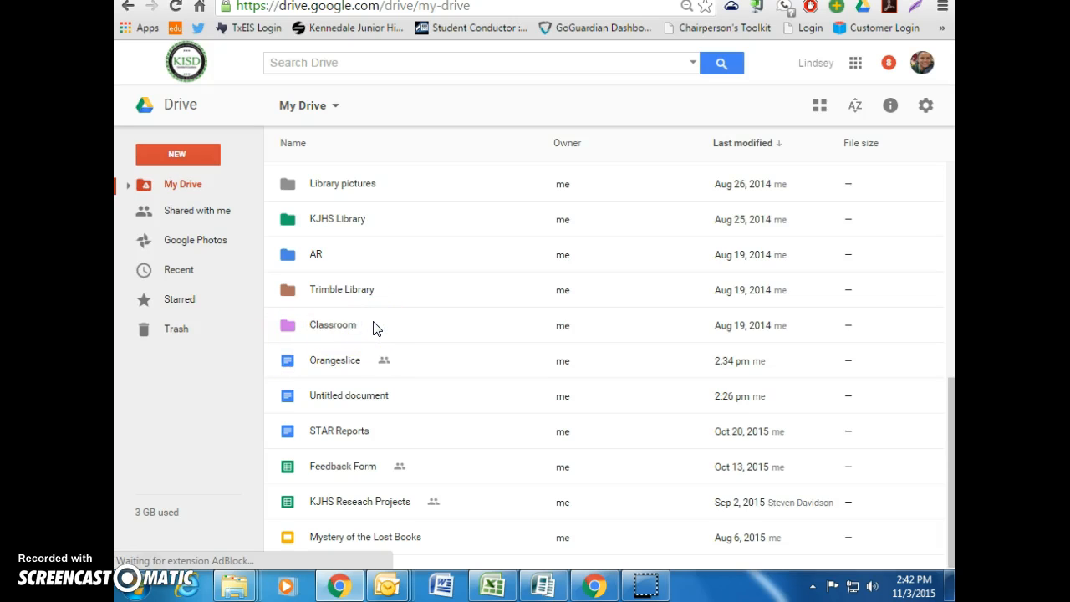
pyautogui.doubleClick(328, 330)
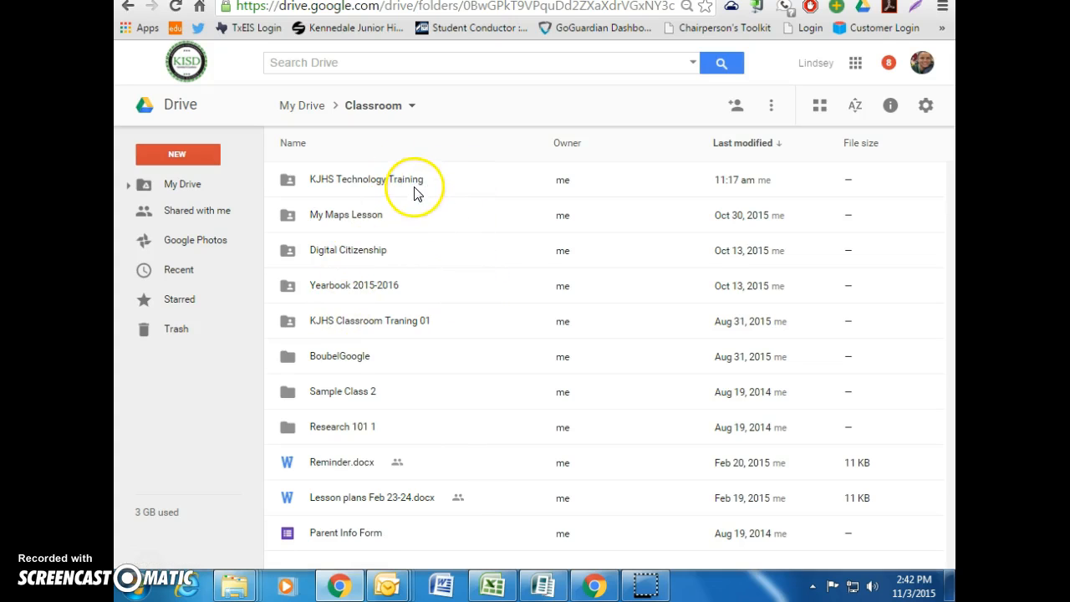
pyautogui.click(416, 183)
pyautogui.doubleClick(416, 180)
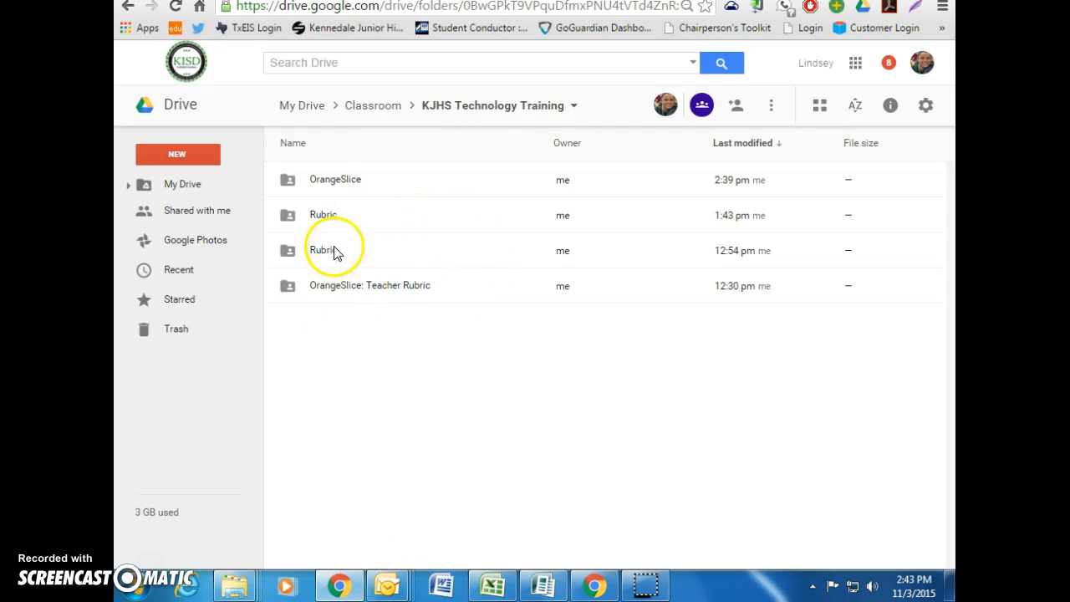
pyautogui.doubleClick(357, 180)
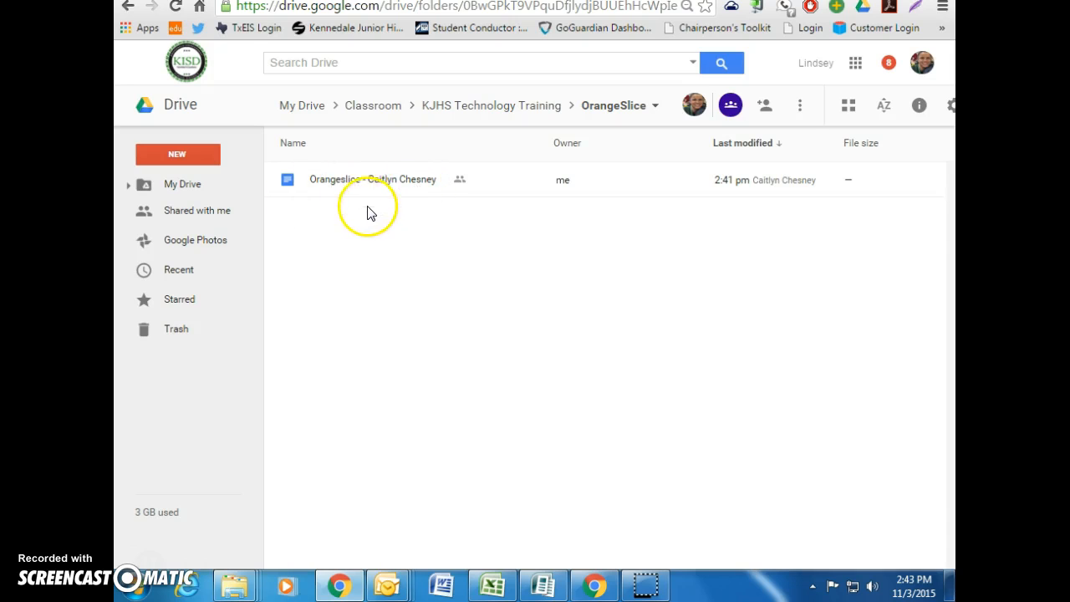
pyautogui.doubleClick(341, 185)
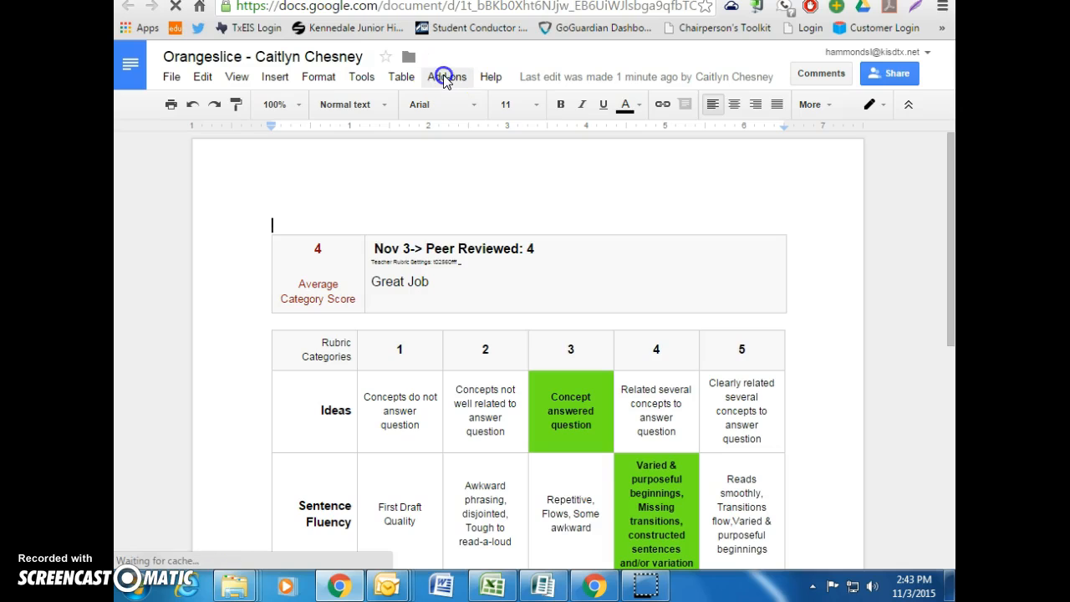
# Launch Score Rubric from the OrangeSlice: Teacher Rubric add-on, dismissing the Windows notification
pyautogui.click(446, 78)
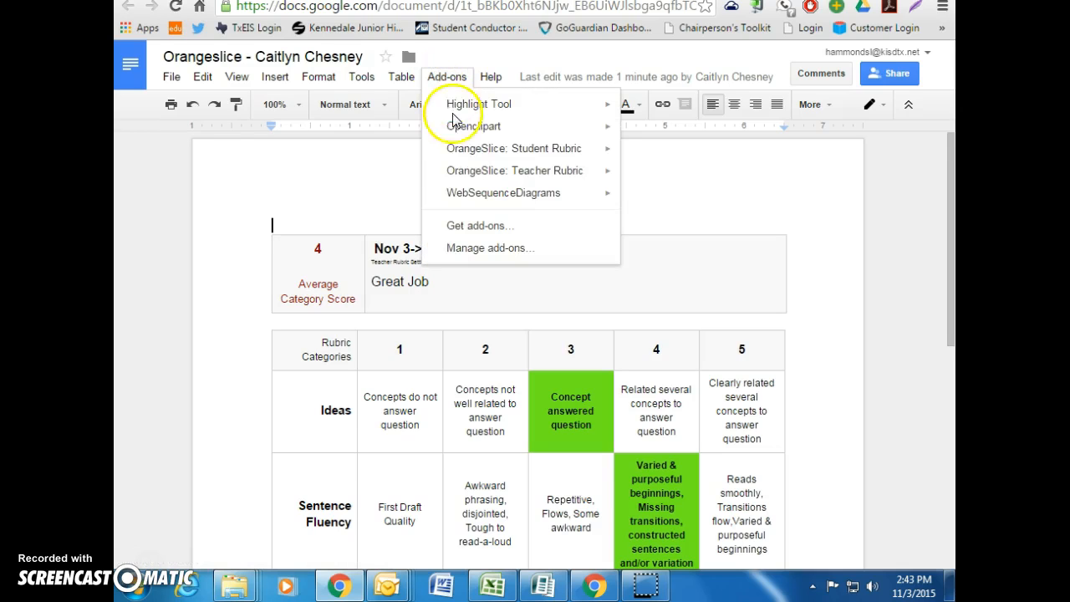
pyautogui.moveTo(513, 171)
pyautogui.click(657, 180)
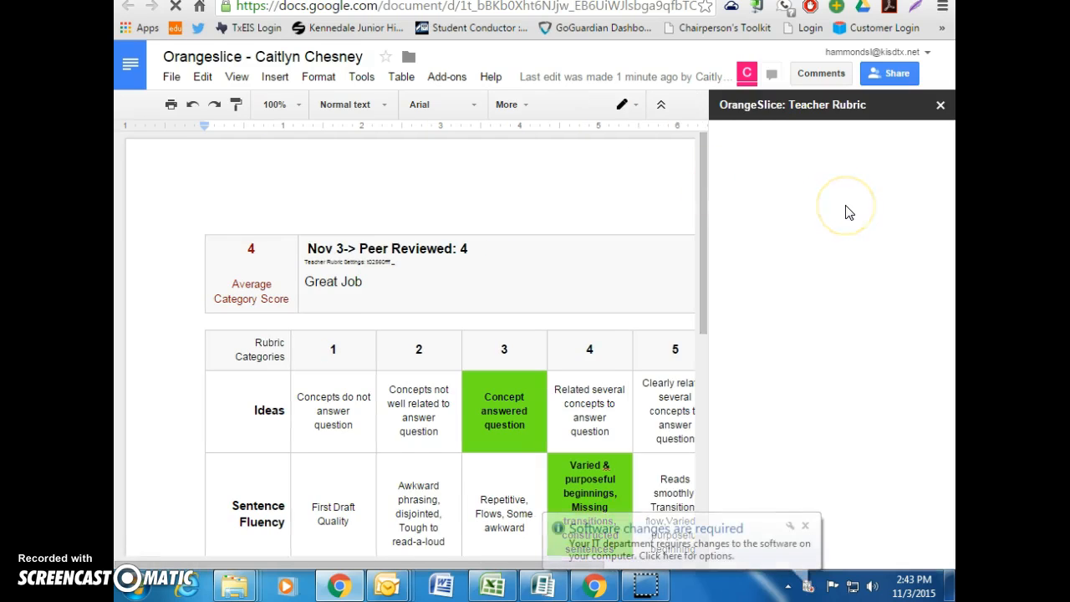
pyautogui.click(804, 527)
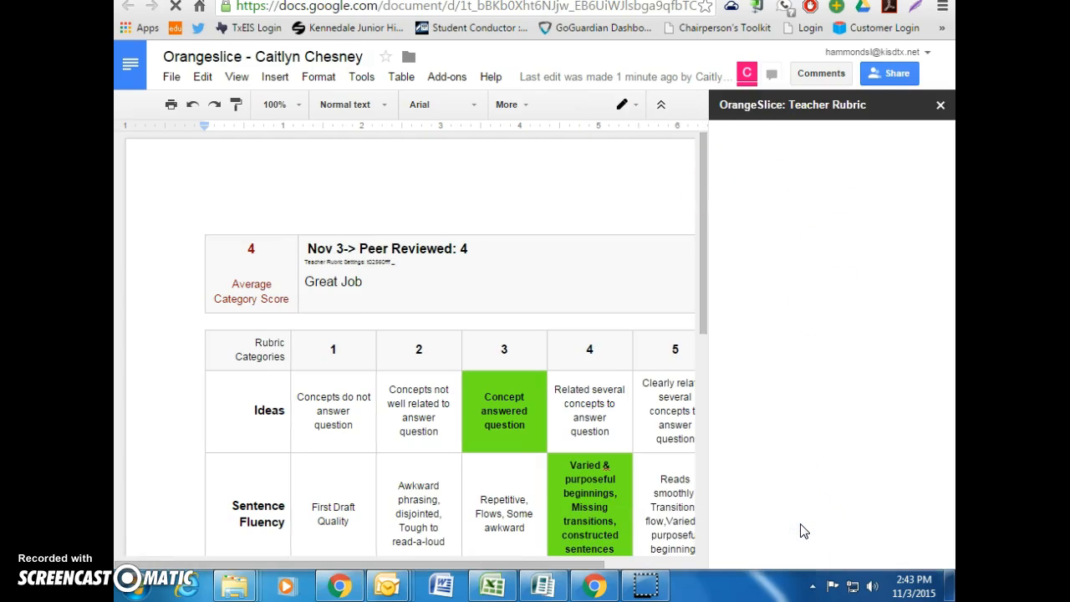
pyautogui.click(868, 395)
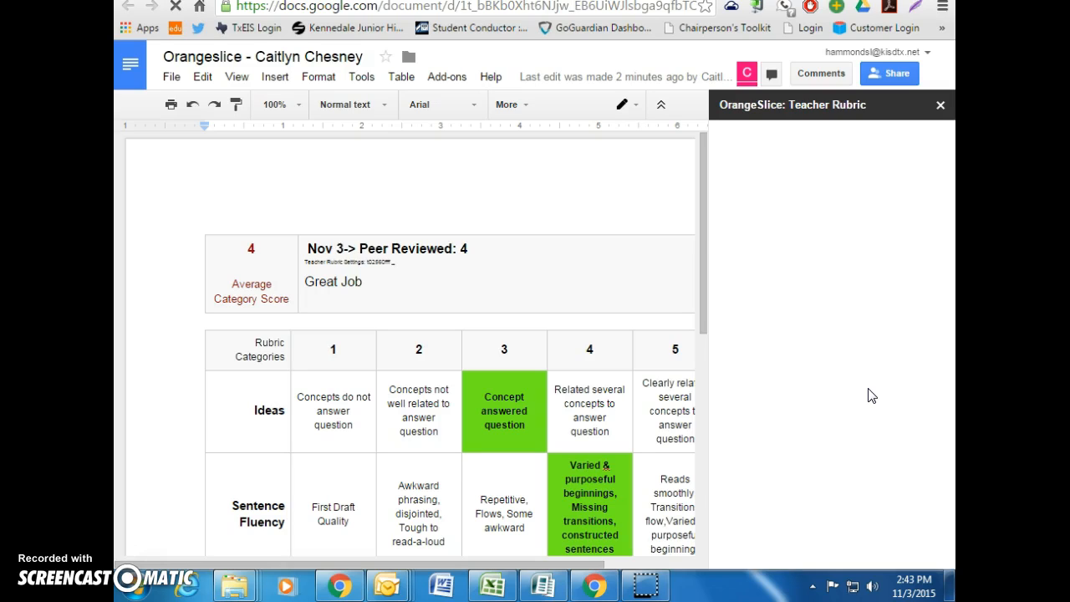
pyautogui.click(883, 333)
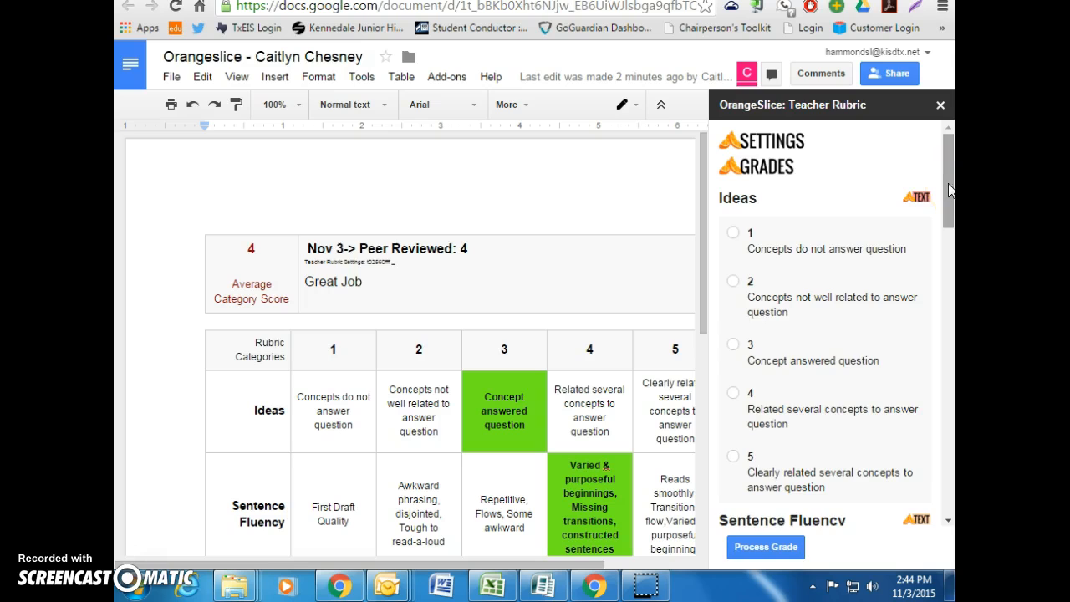
# Score Ideas 2, Sentence Fluency 4, Vocabulary 5, Organization 2, Extra Credit Average, then process the grade
pyautogui.moveTo(950, 191); pyautogui.dragTo(951, 204)
pyautogui.click(733, 196)
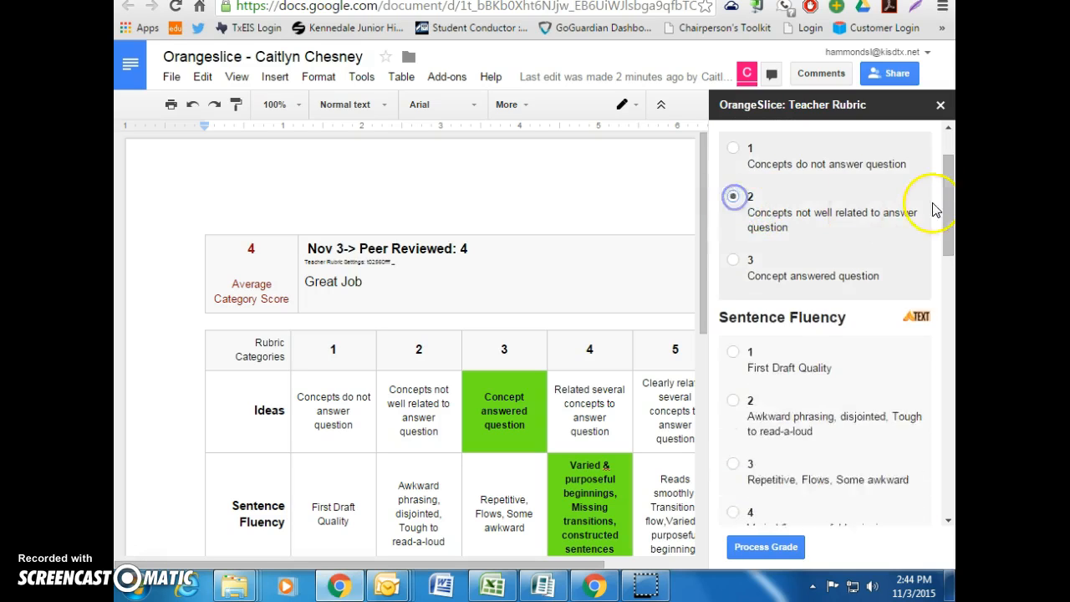
pyautogui.scroll(-2, 947, 204)
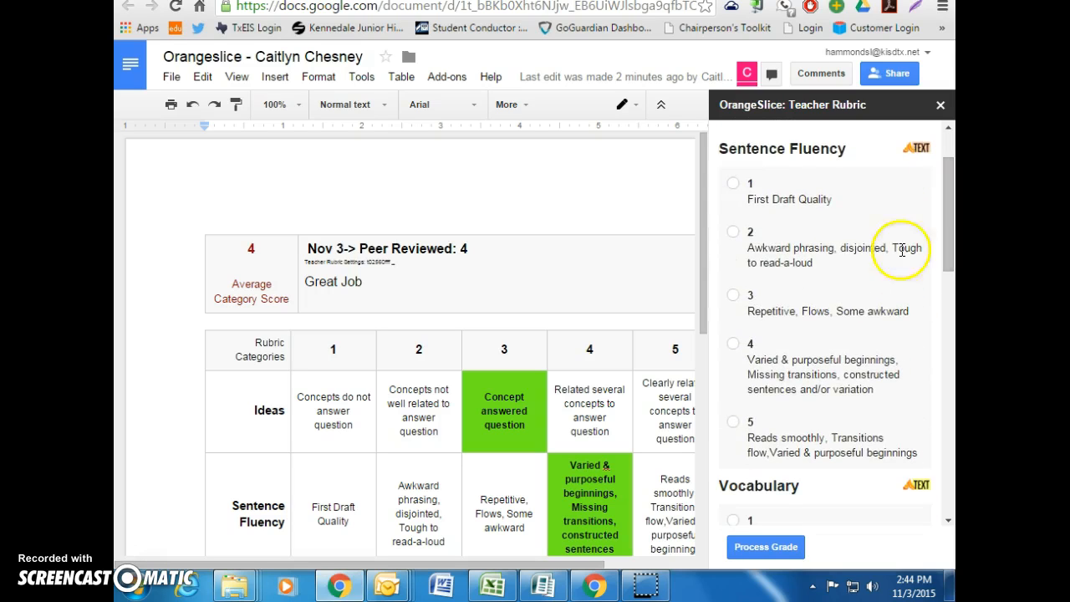
pyautogui.click(735, 343)
pyautogui.click(734, 428)
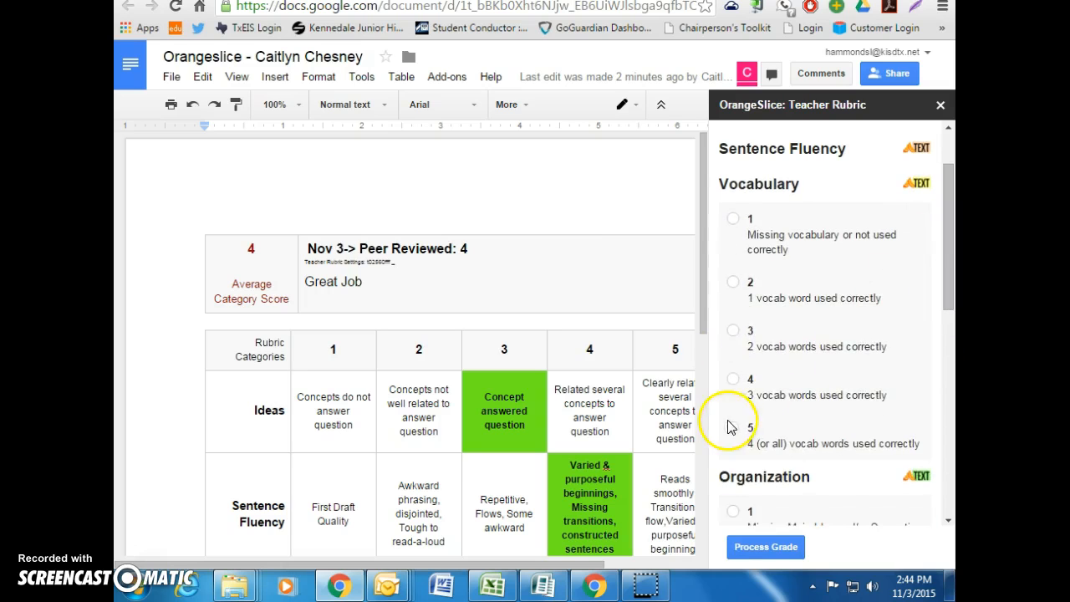
pyautogui.click(734, 320)
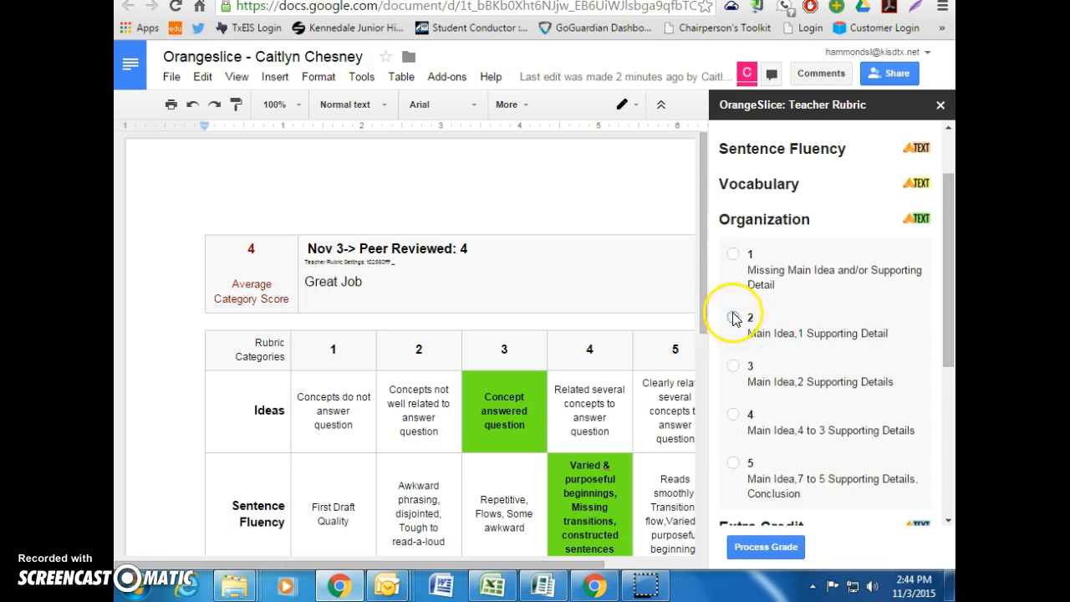
pyautogui.click(732, 391)
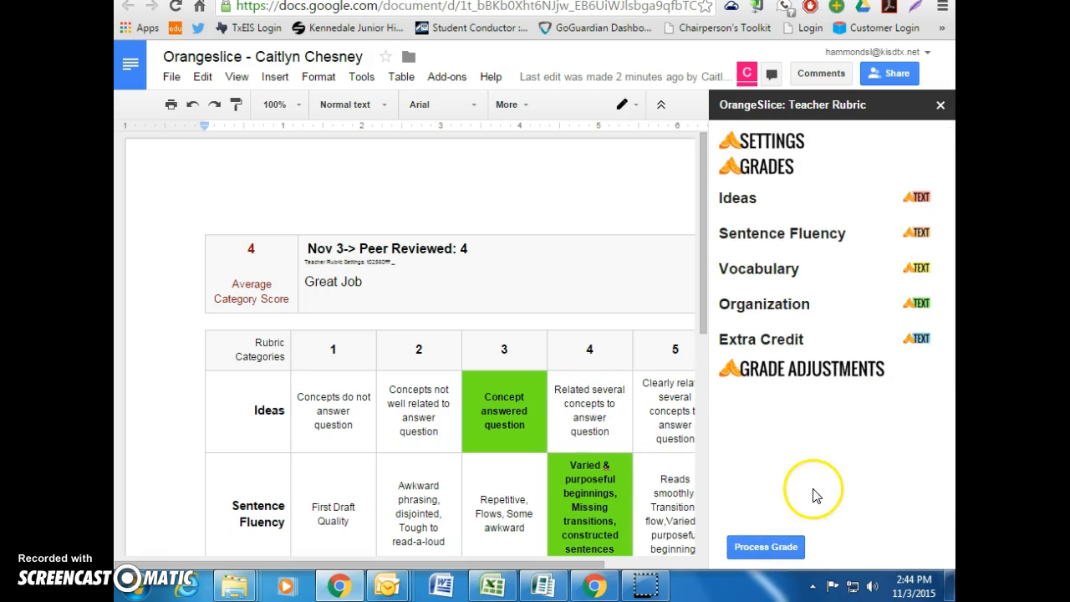
pyautogui.click(758, 547)
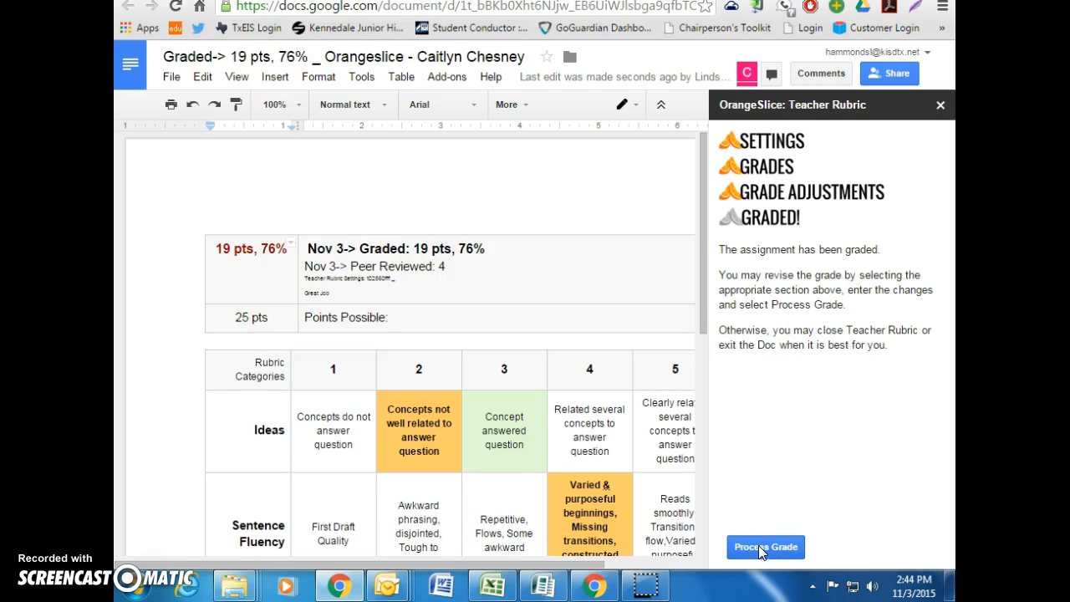
# Check the 'Graded: 19 pts, 76%' header and close the OrangeSlice: Teacher Rubric sidebar
pyautogui.moveTo(699, 270); pyautogui.dragTo(700, 318)
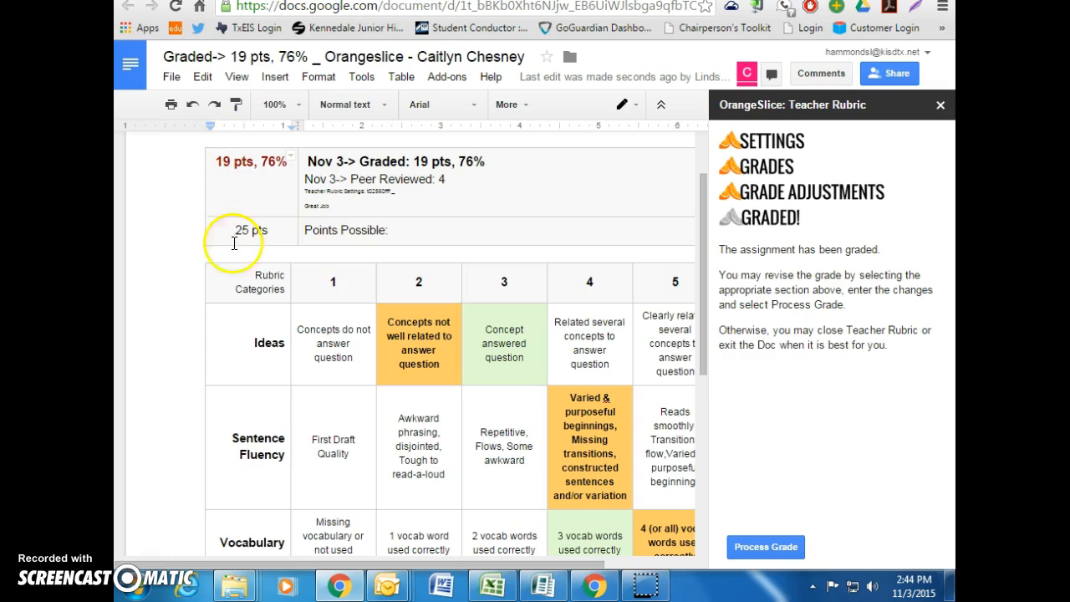
pyautogui.click(487, 164)
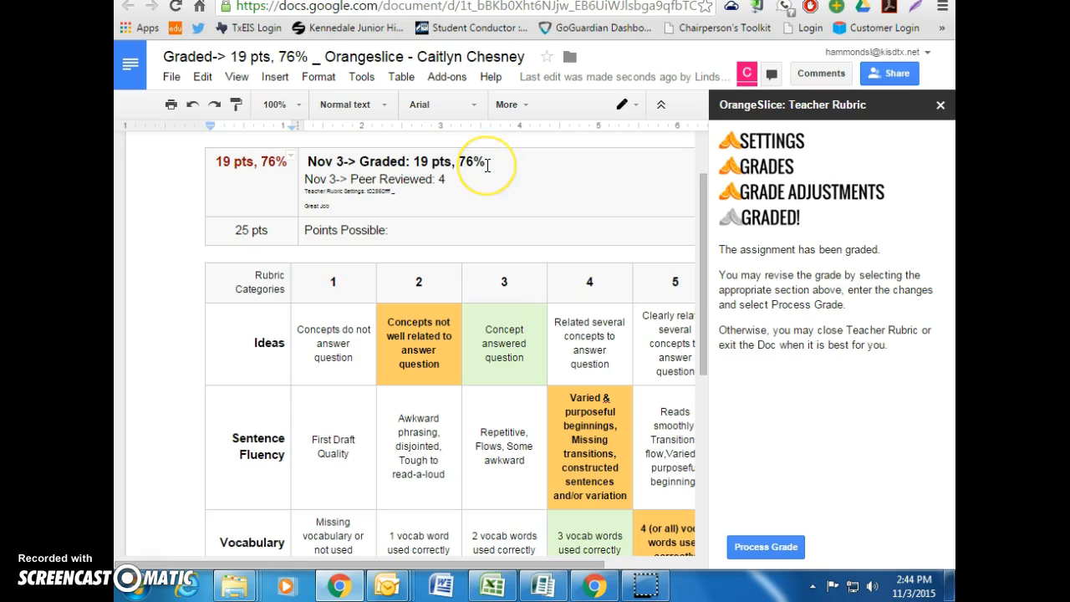
pyautogui.click(433, 163)
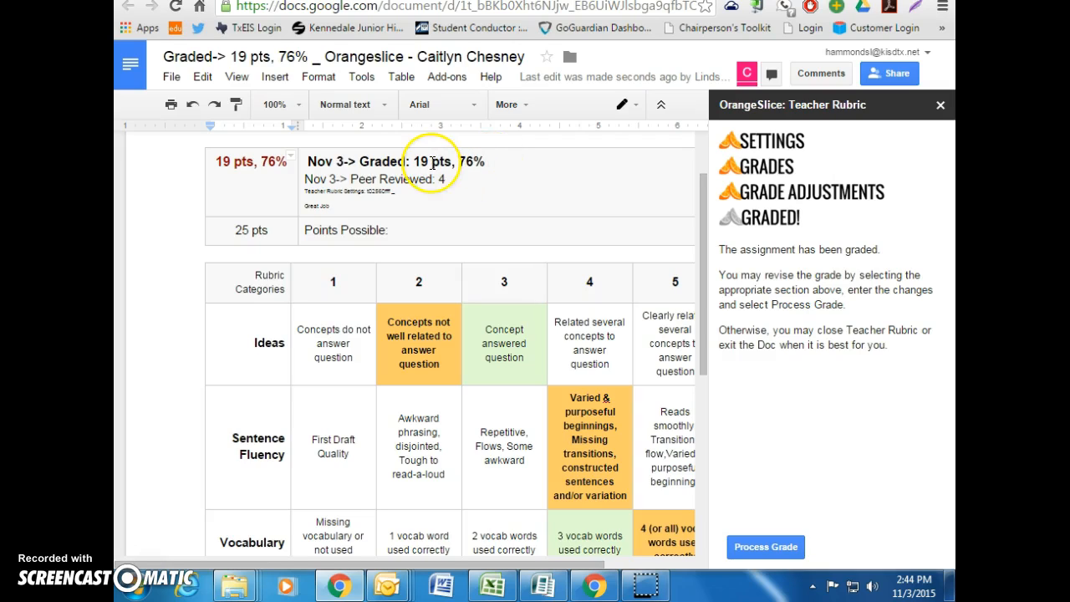
pyautogui.click(271, 234)
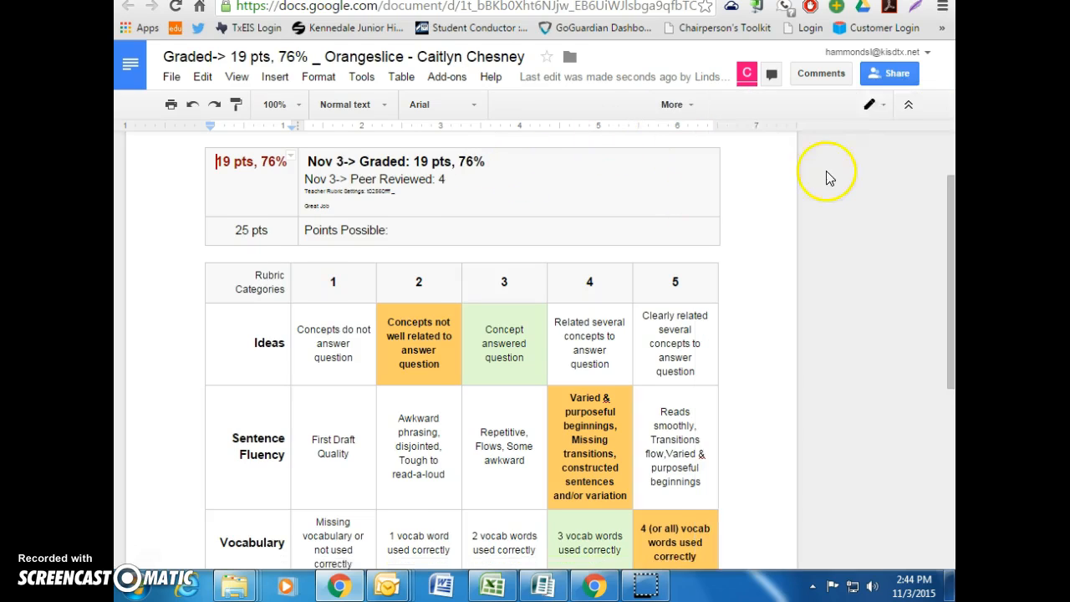
pyautogui.moveTo(952, 194); pyautogui.dragTo(950, 258)
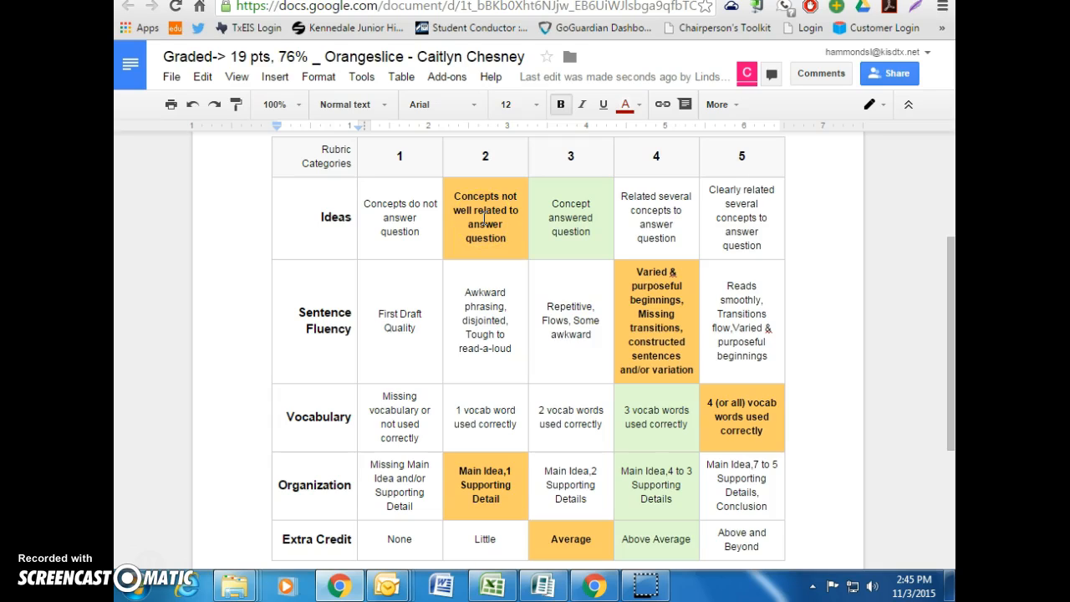
pyautogui.moveTo(950, 274); pyautogui.dragTo(949, 290)
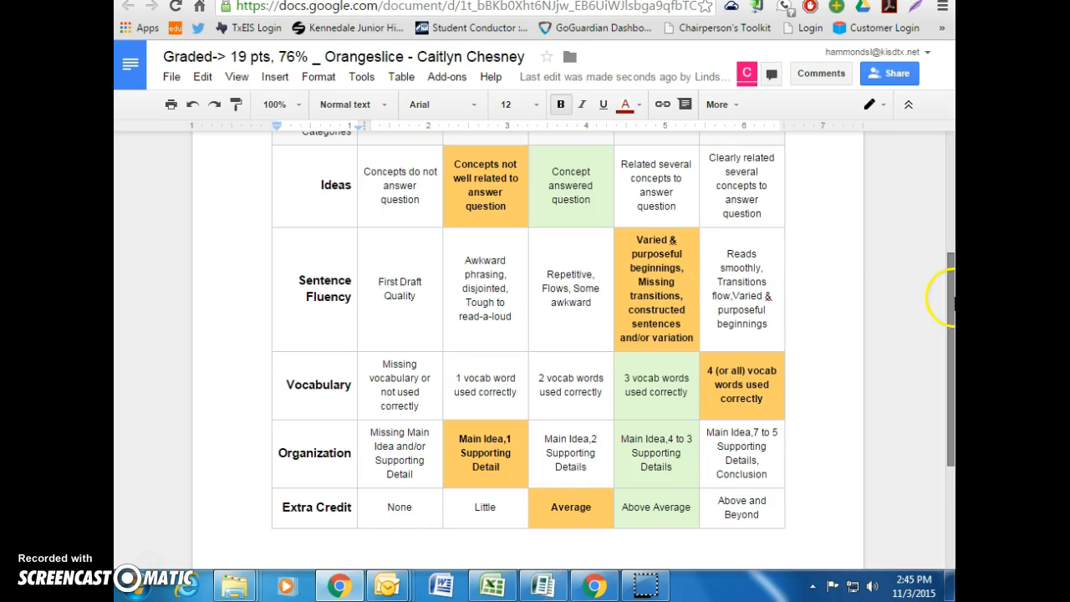
pyautogui.moveTo(951, 293)
pyautogui.mouseDown()
pyautogui.moveTo(948, 334)
pyautogui.moveTo(951, 275)
pyautogui.mouseUp()
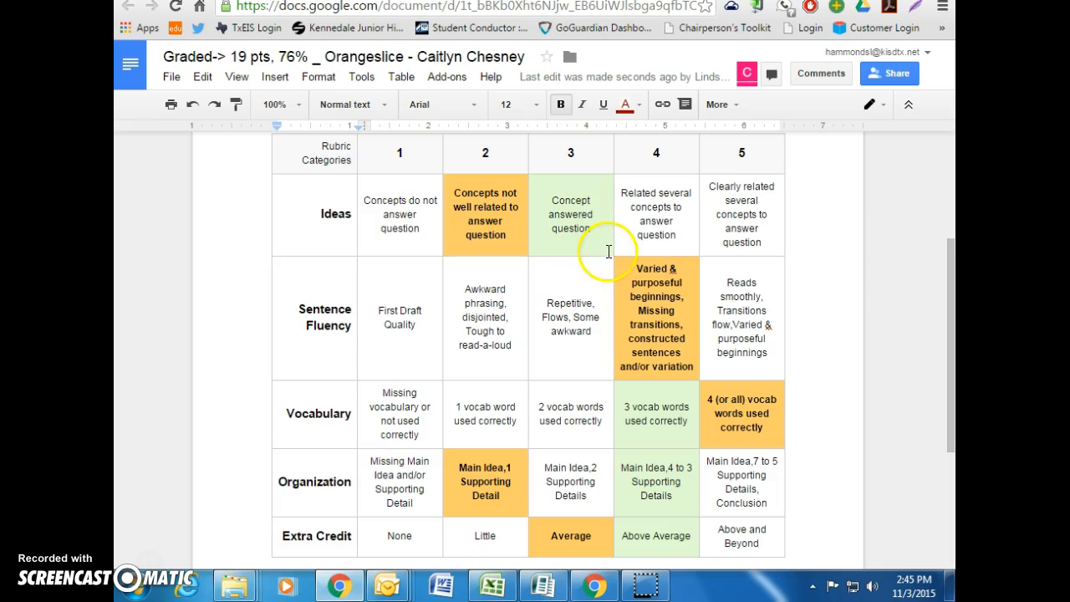
pyautogui.scroll(3, 840, 248)
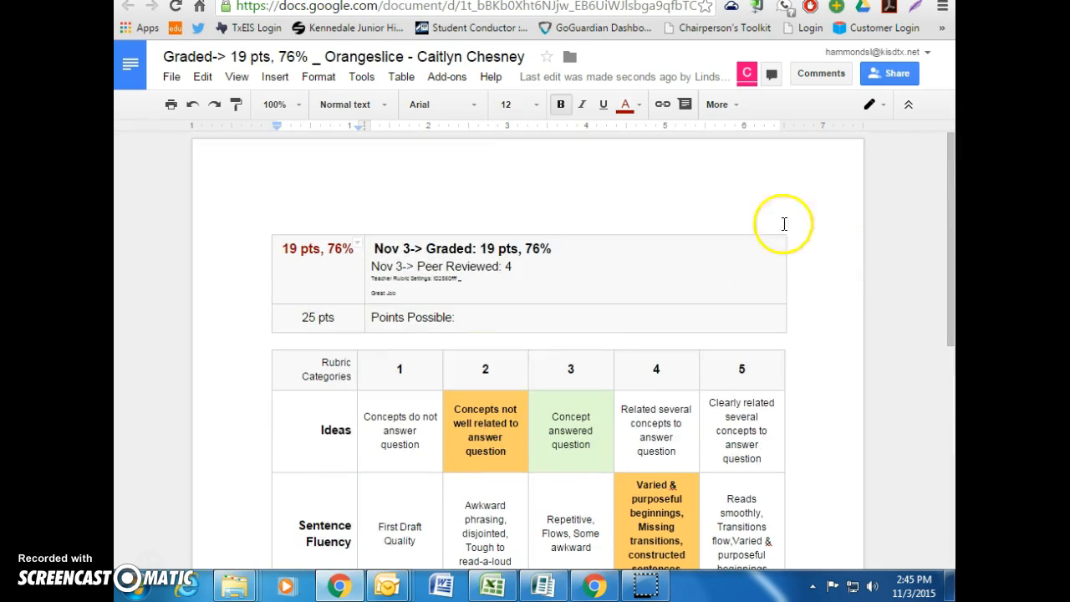